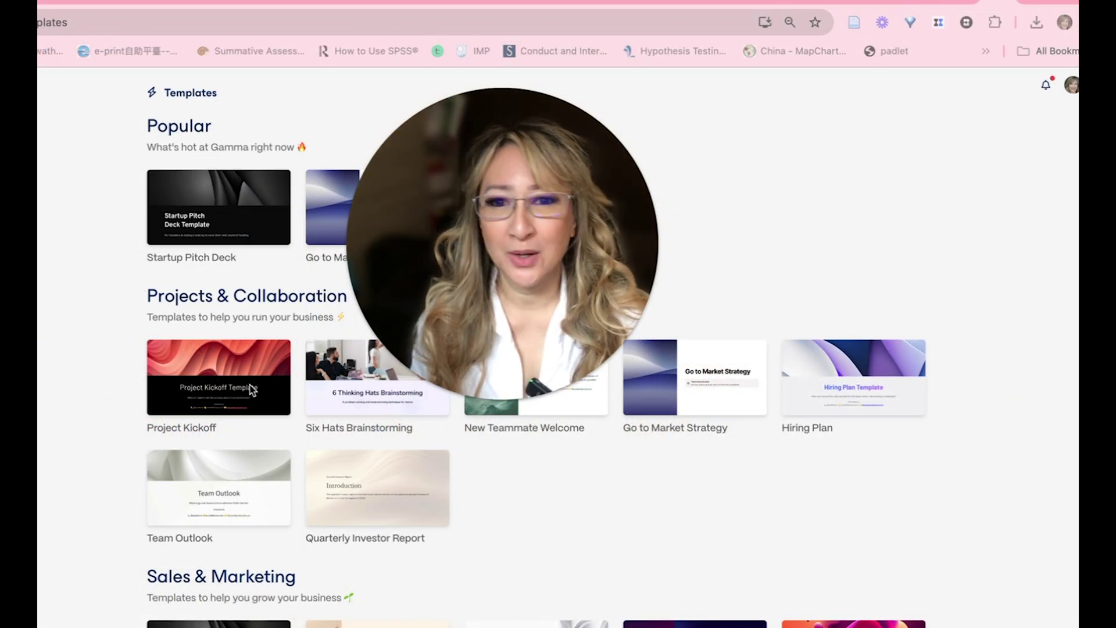
left_click_drag(423, 218, 867, 275)
left_click(930, 400)
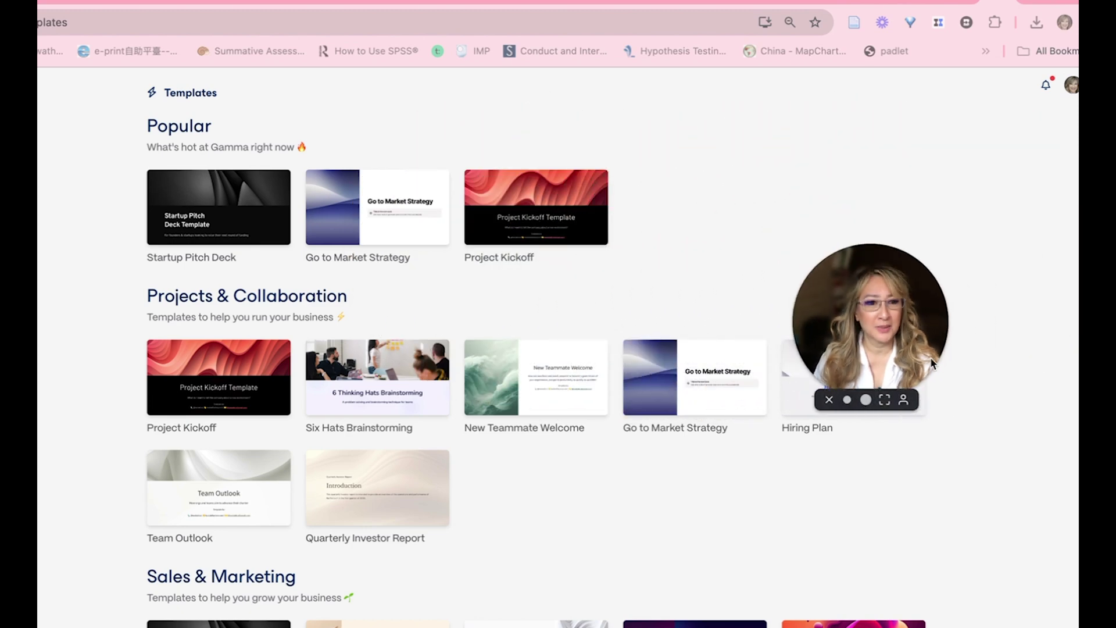
left_click_drag(924, 301, 964, 148)
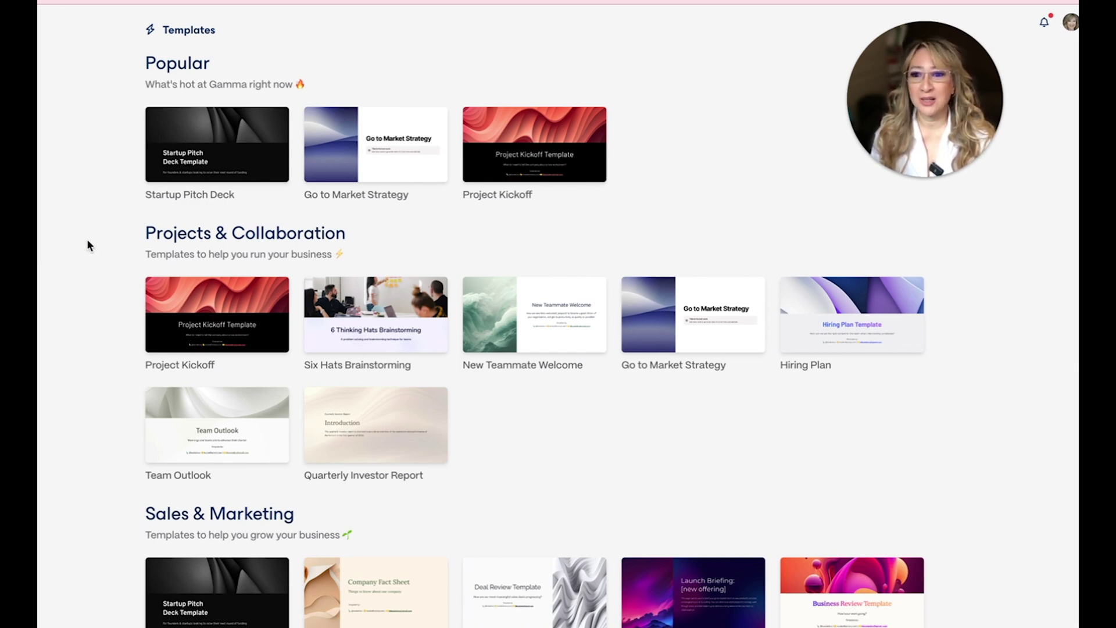
scroll(81, 244, "down", 5)
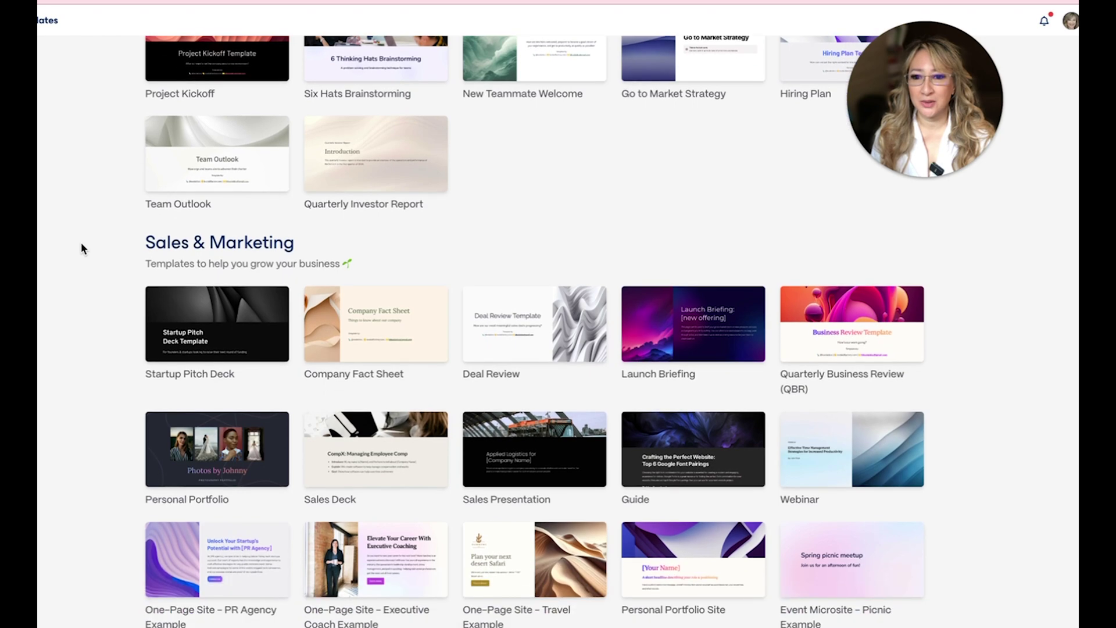
scroll(81, 244, "down", 3)
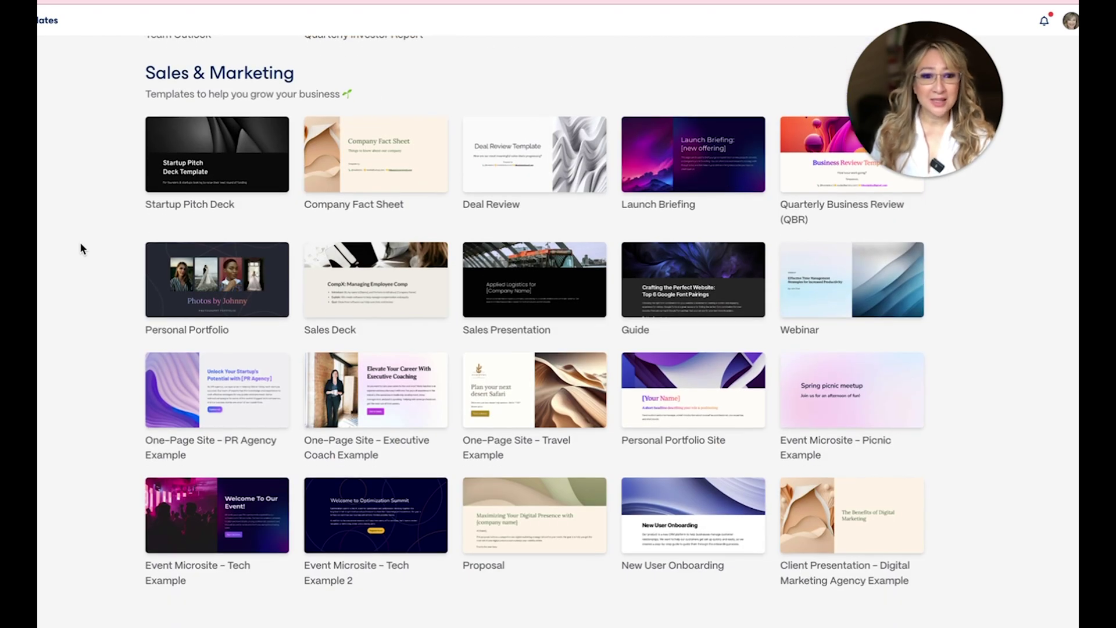
scroll(81, 247, "up", 8)
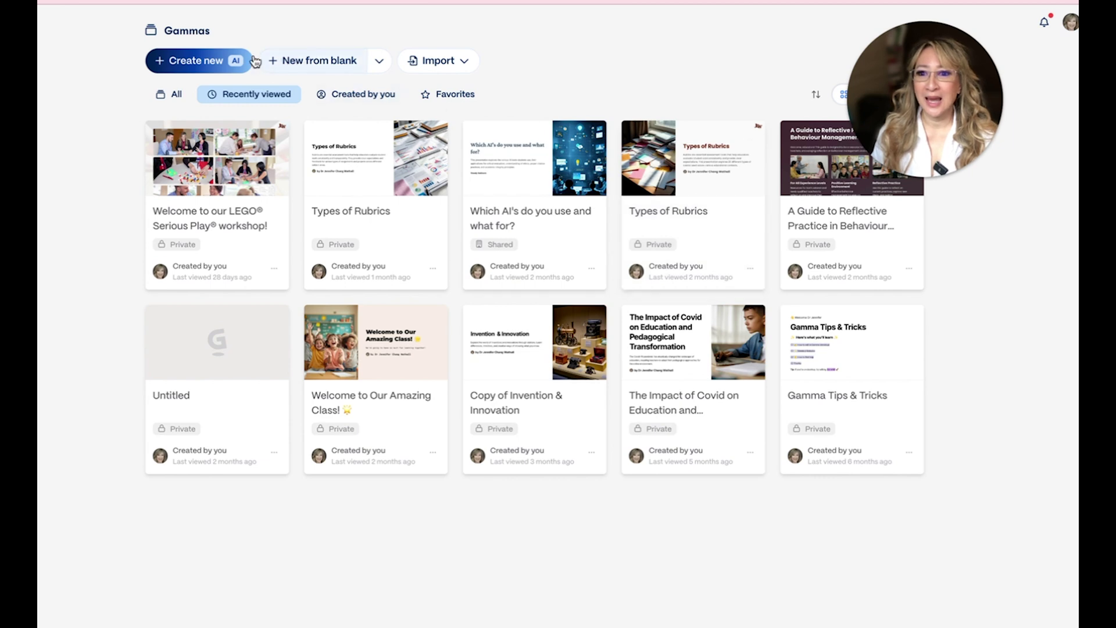
Step: Start an AI-generated presentation with a prompt for a one-hour "AI-Powered Pedagogy" workshop focused on effective teaching methodologies, with AI tools only as enhancements
left_click(186, 61)
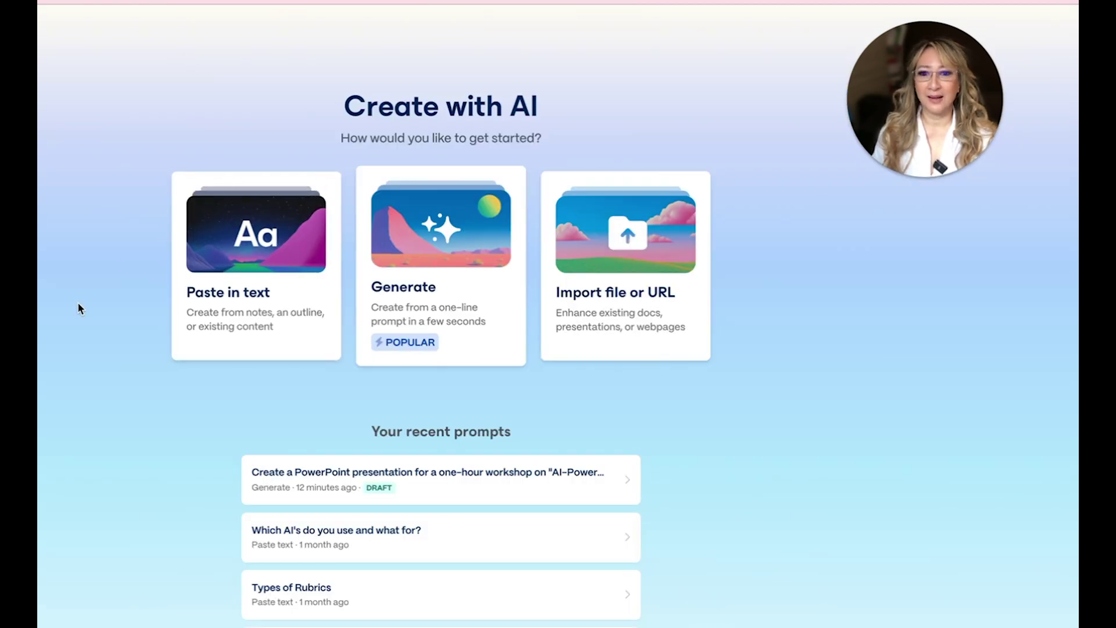
scroll(64, 311, "down", 2)
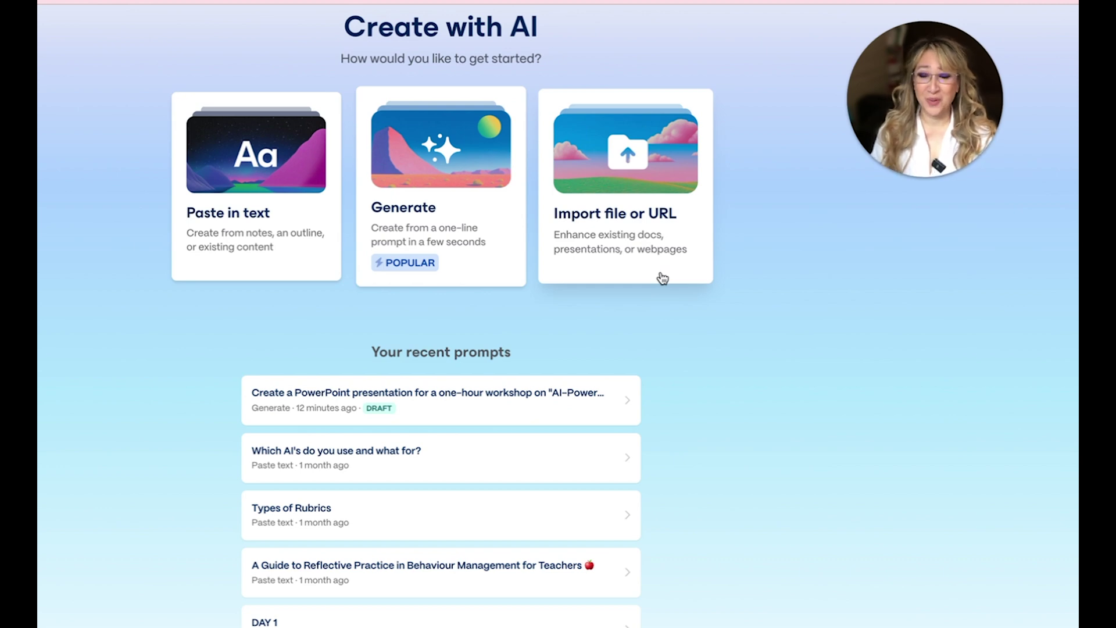
scroll(259, 331, "up", 2)
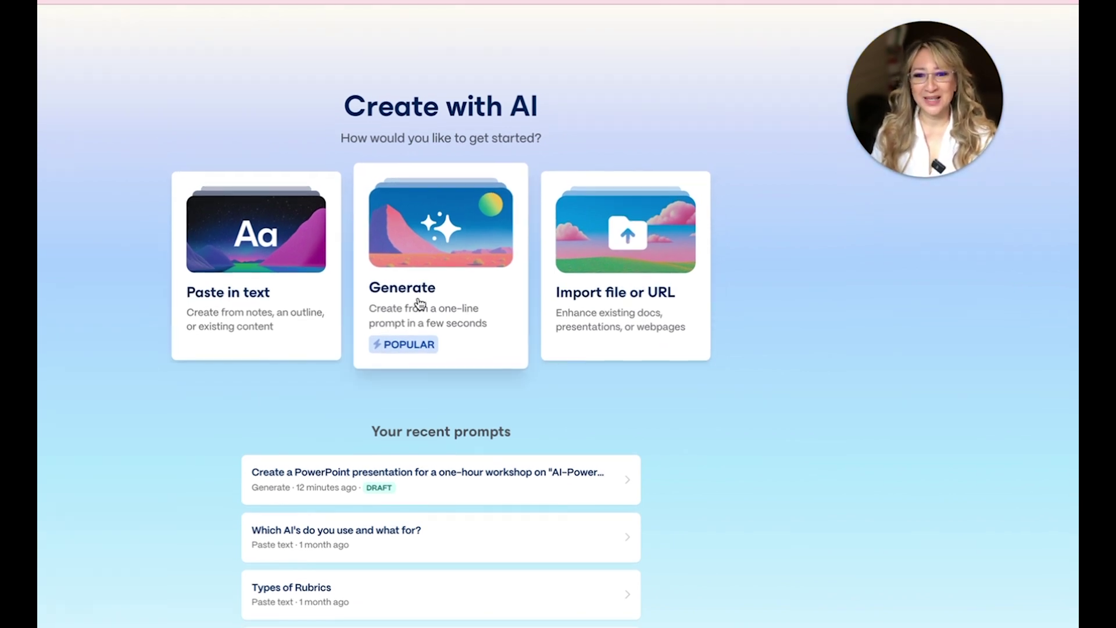
left_click(420, 302)
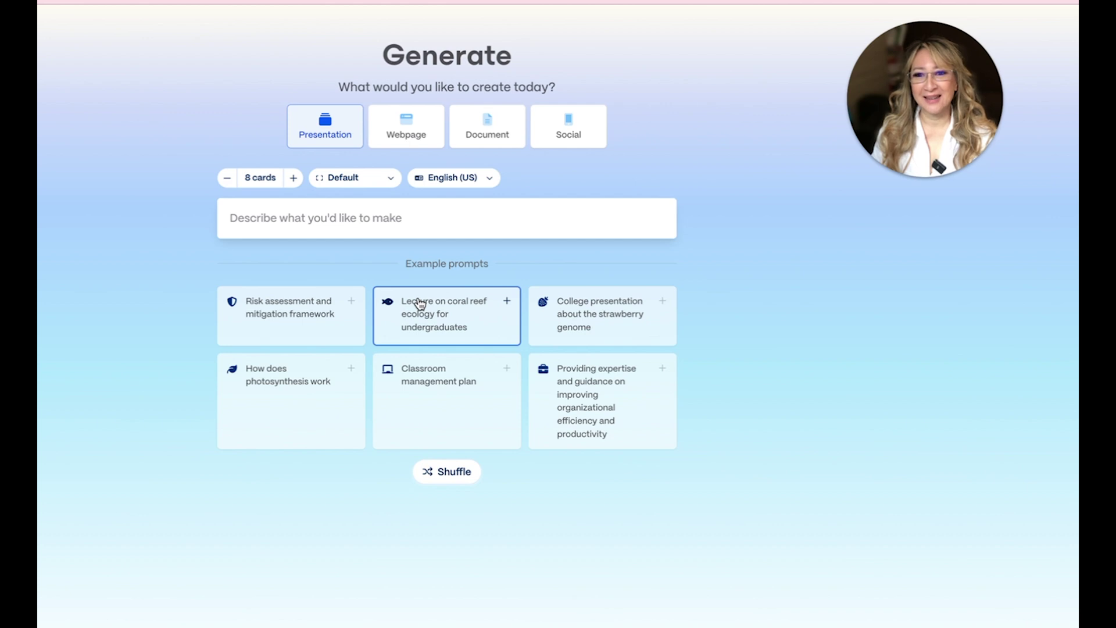
left_click(260, 219)
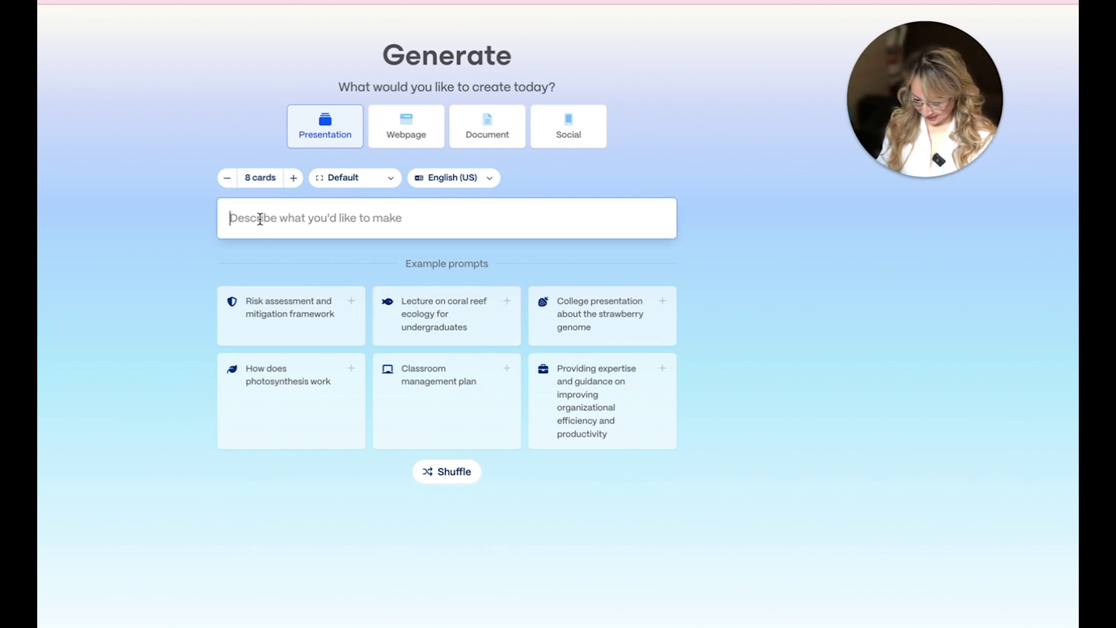
type("Create a PowerPoint presentation for a one-hour workshop on \"AI-Powered Pedagogy.\" Focus primarily on effective teaching methodologies, with AI tools presented only as enhancements to these approaches. Include sections on key pedagogical frameworks, relevant AI tools that support them, implementation guidance, and ethical considerations. Add 2-3 interactive elements for audience engagement and provide practical classroom examples. Use a clean design with minimal text per slide.")
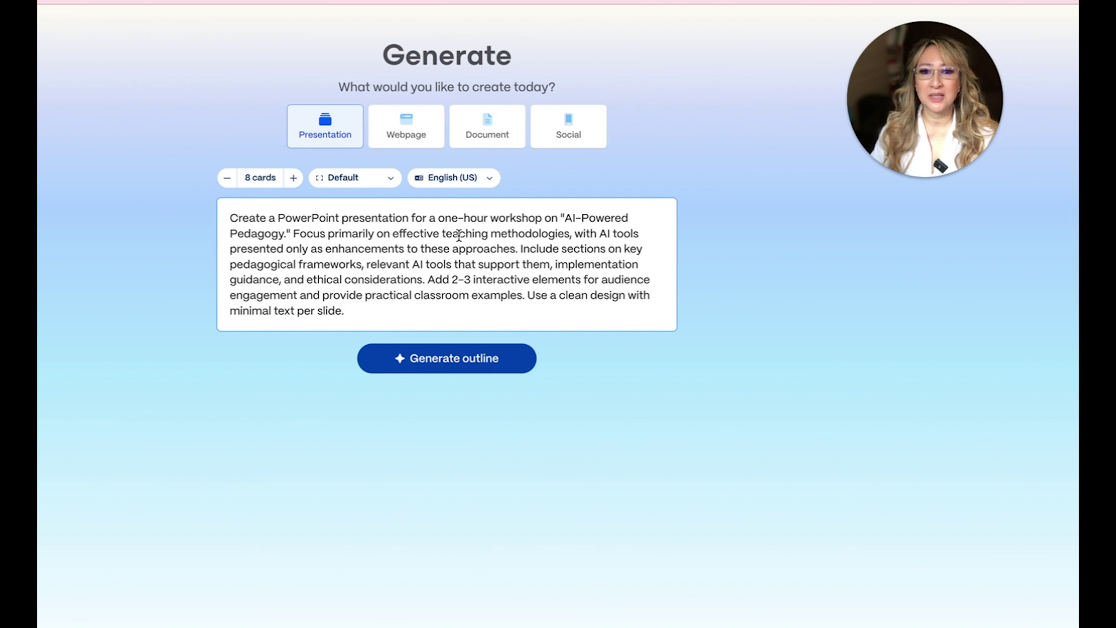
Step: Insert "e.g inquiry based" after "effective teaching methodologies" in the prompt and generate the outline
left_click(569, 235)
type("inquiry")
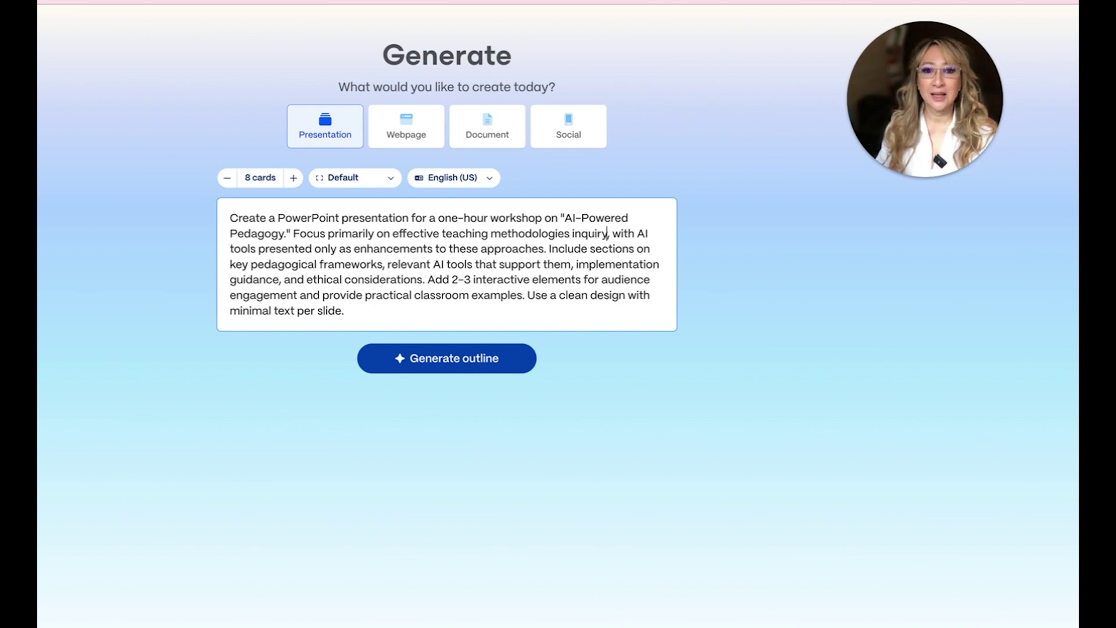
type(" based")
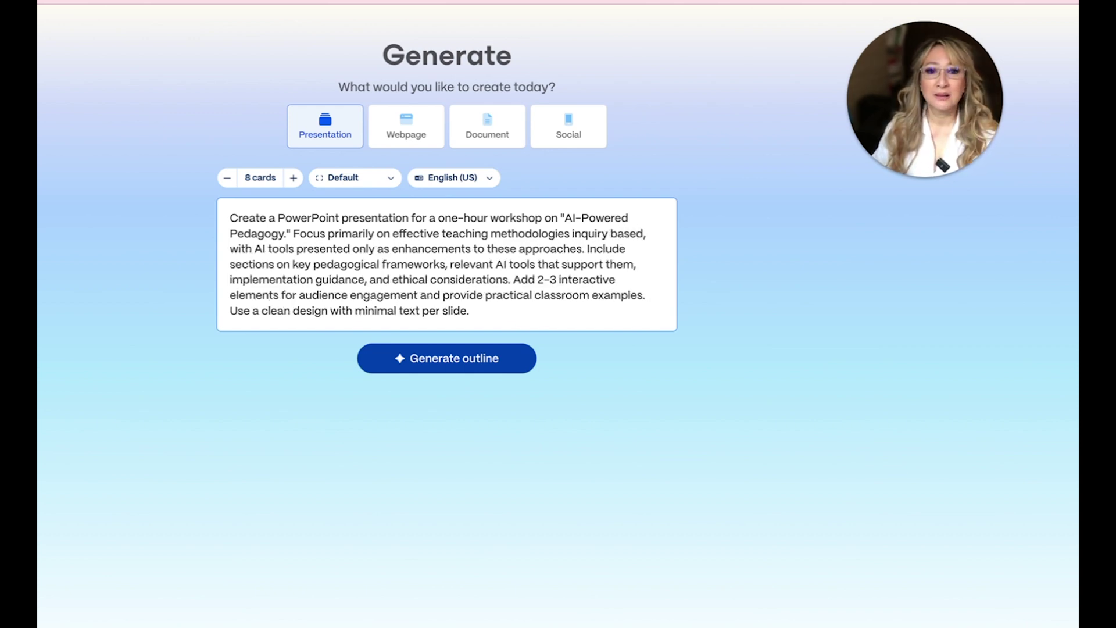
left_click(569, 232)
type("e.g")
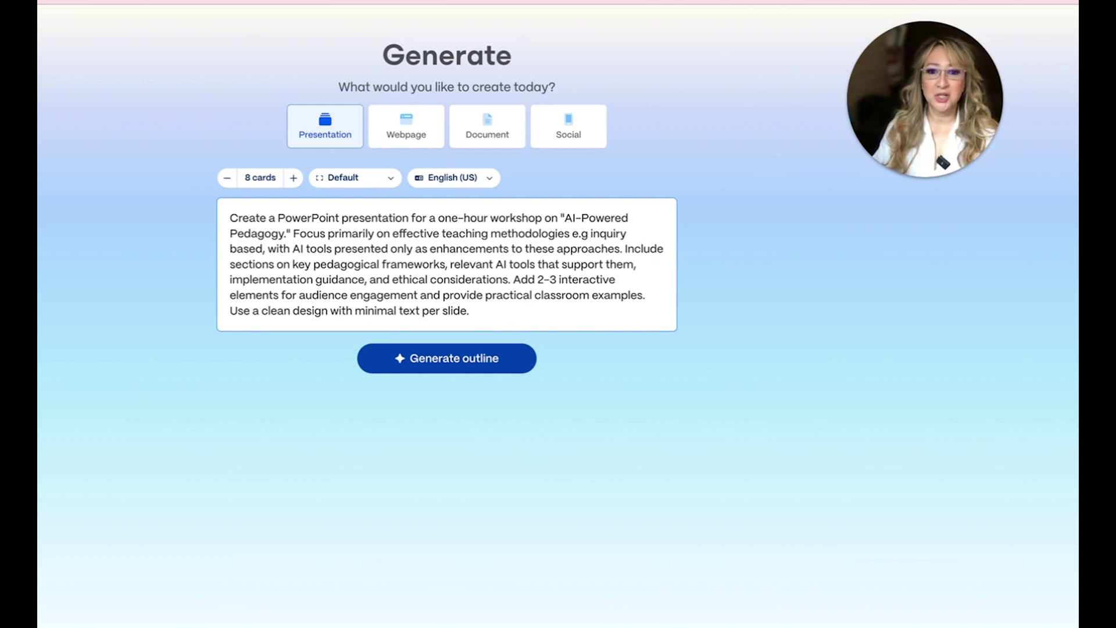
left_click(454, 358)
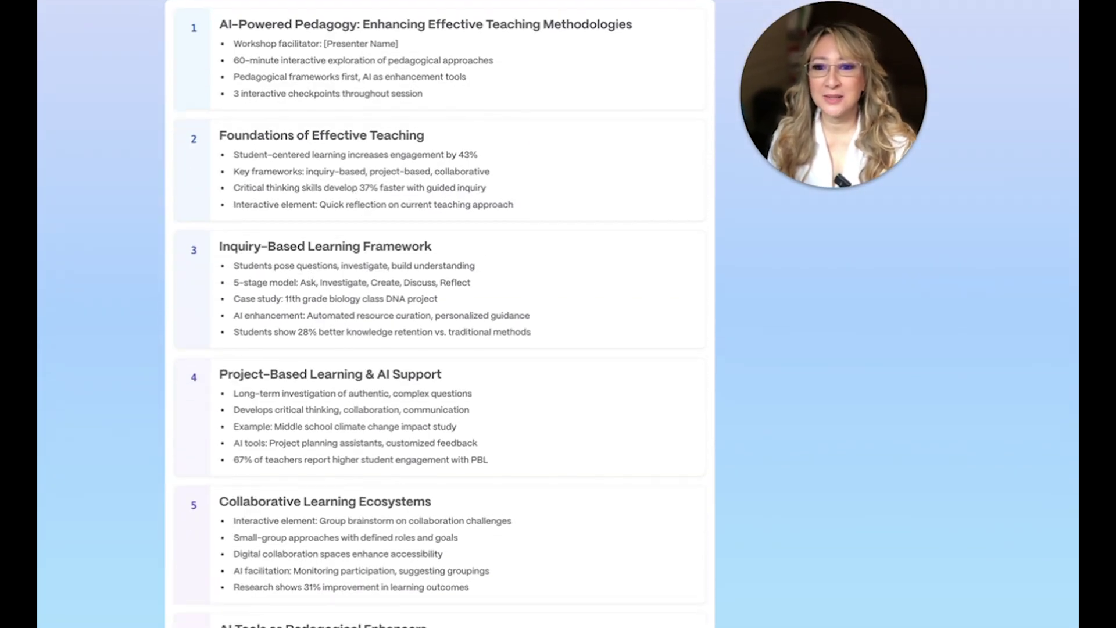
Step: Review the prompt and the generated outline cards, from the workshop introduction through "Your Next Steps"
scroll(50, 226, "up", 6)
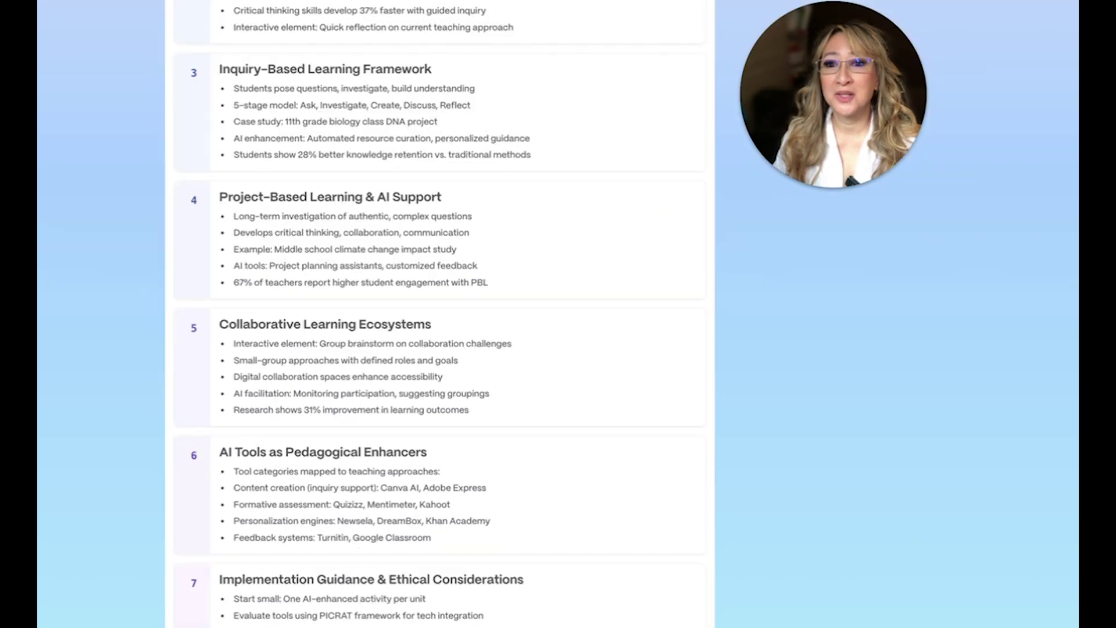
scroll(50, 225, "up", 5)
scroll(50, 226, "up", 2)
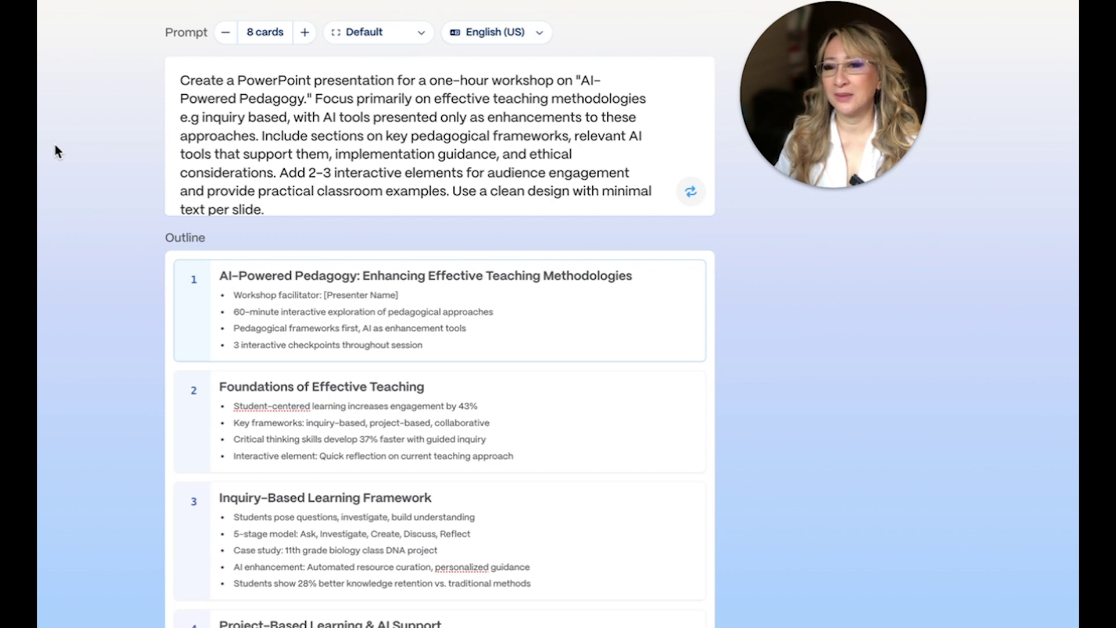
scroll(37, 242, "down", 1)
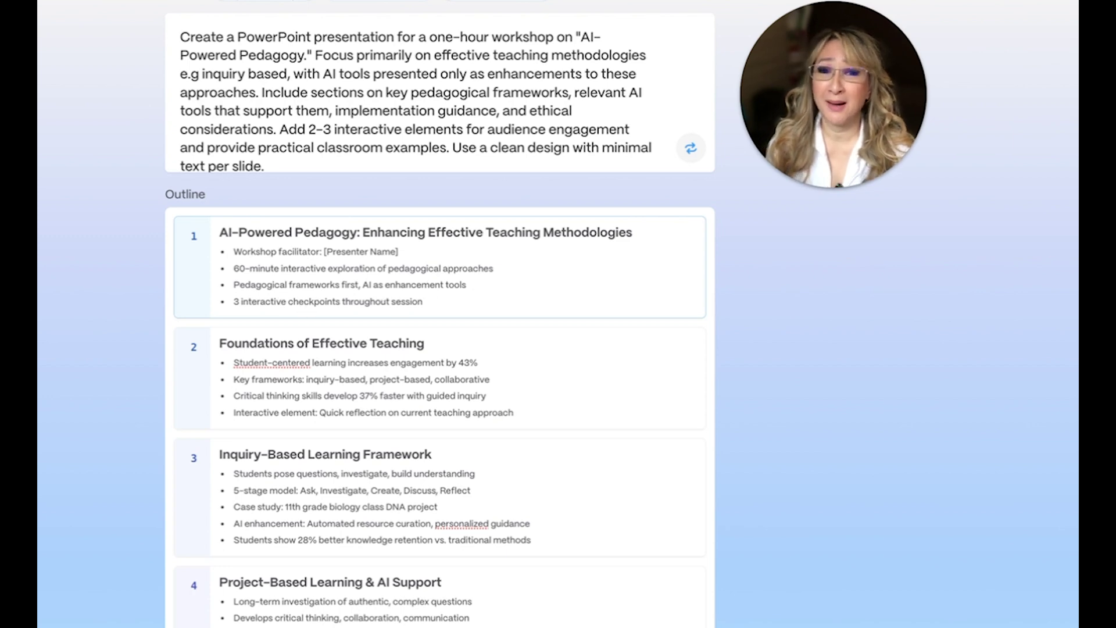
scroll(66, 314, "down", 1)
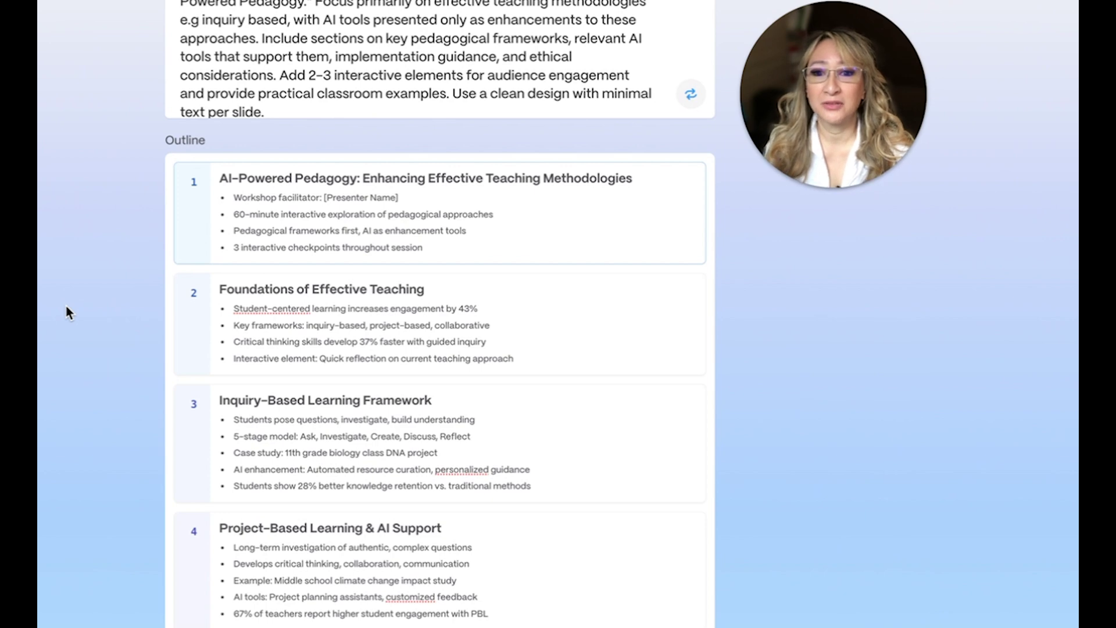
scroll(67, 314, "down", 1)
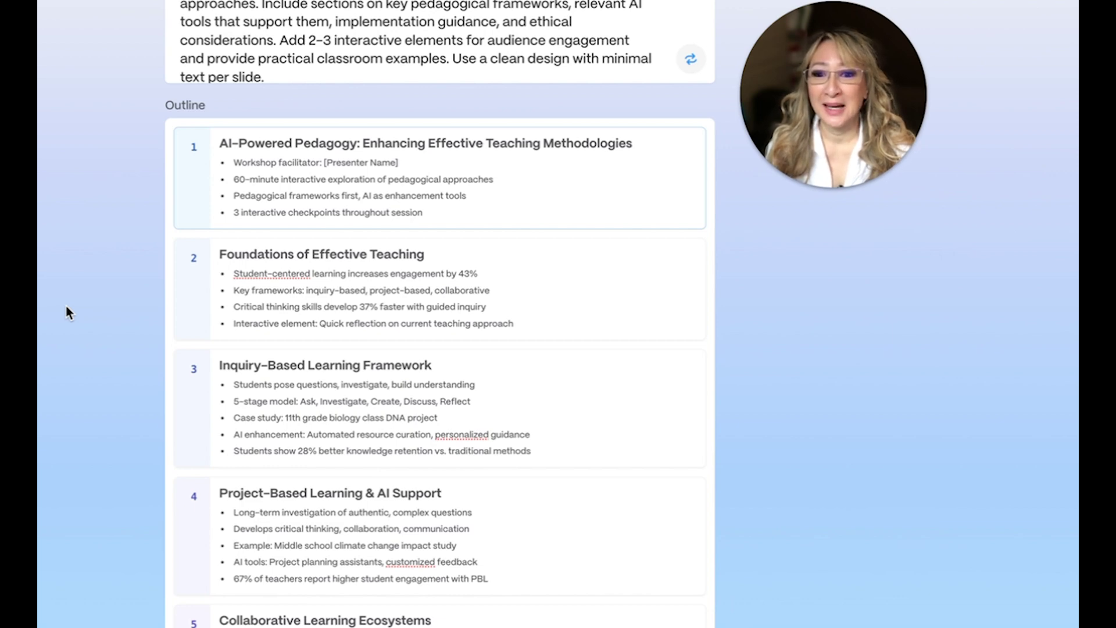
scroll(66, 314, "down", 3)
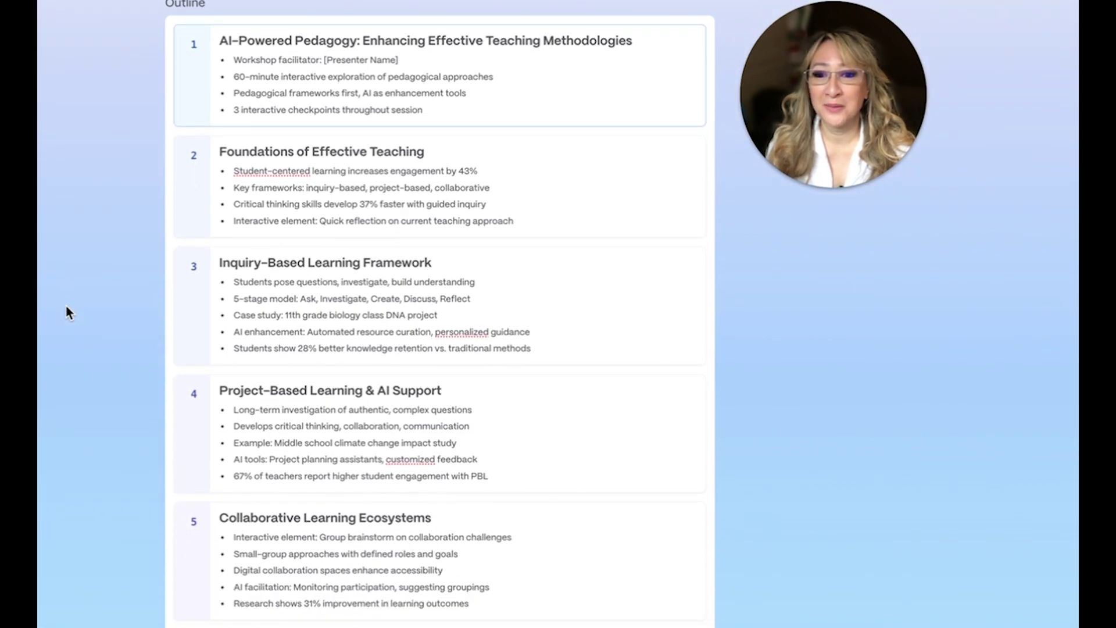
scroll(66, 314, "down", 8)
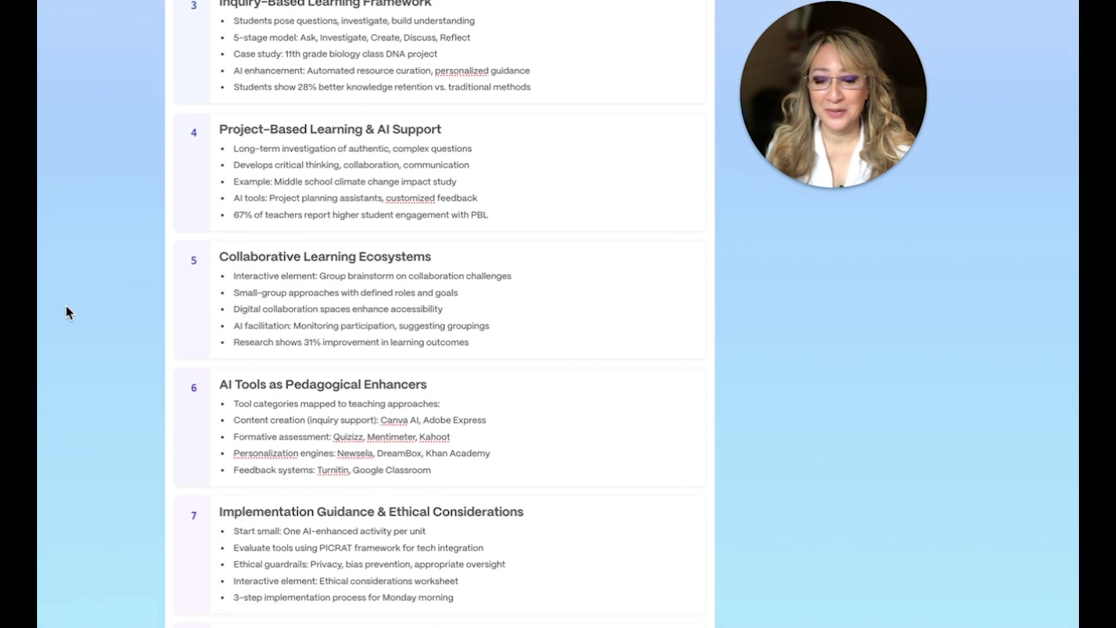
scroll(67, 313, "up", 8)
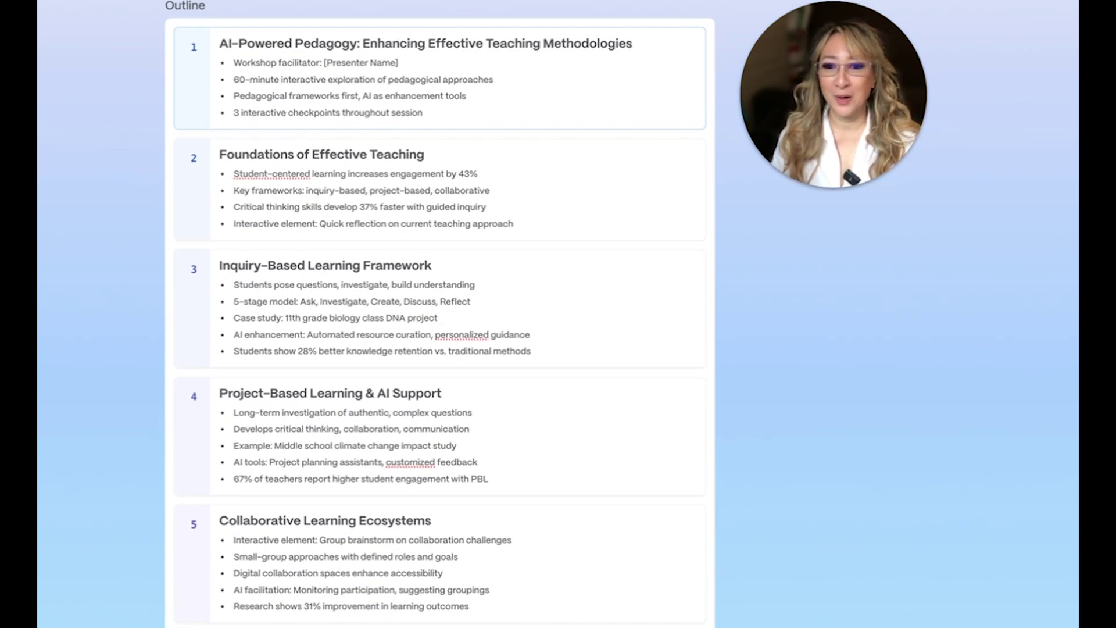
scroll(439, 314, "down", 4)
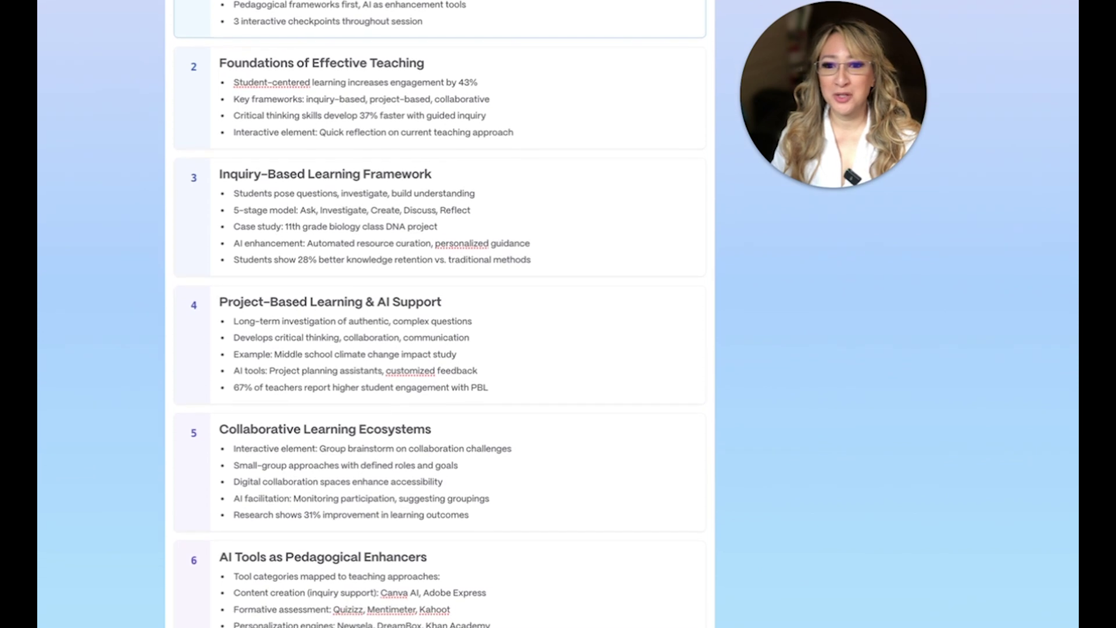
scroll(439, 313, "down", 2)
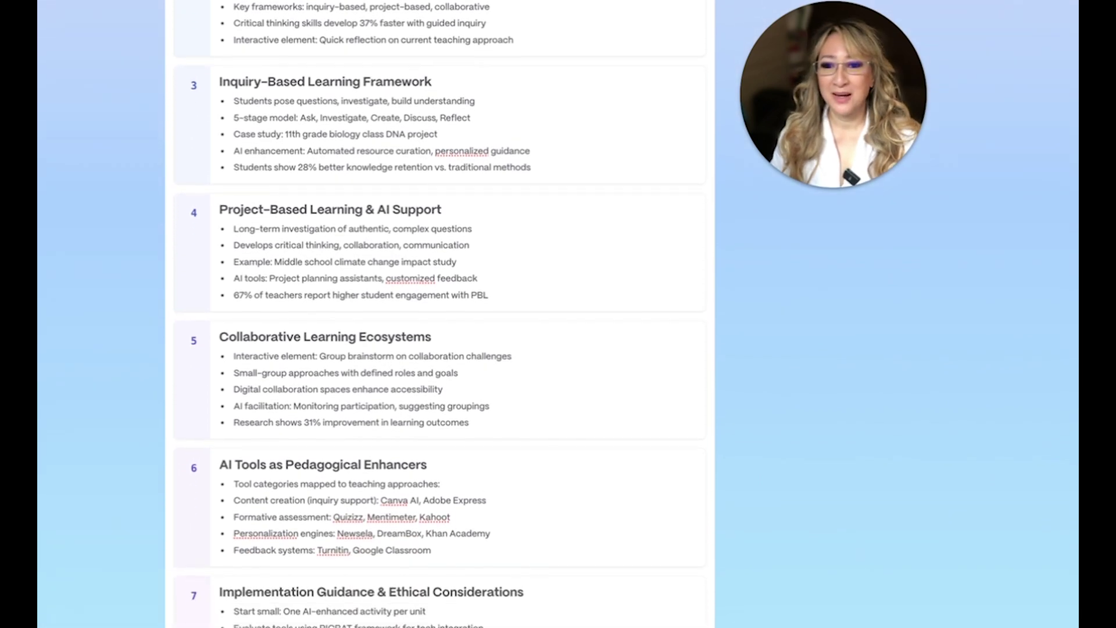
scroll(439, 314, "down", 3)
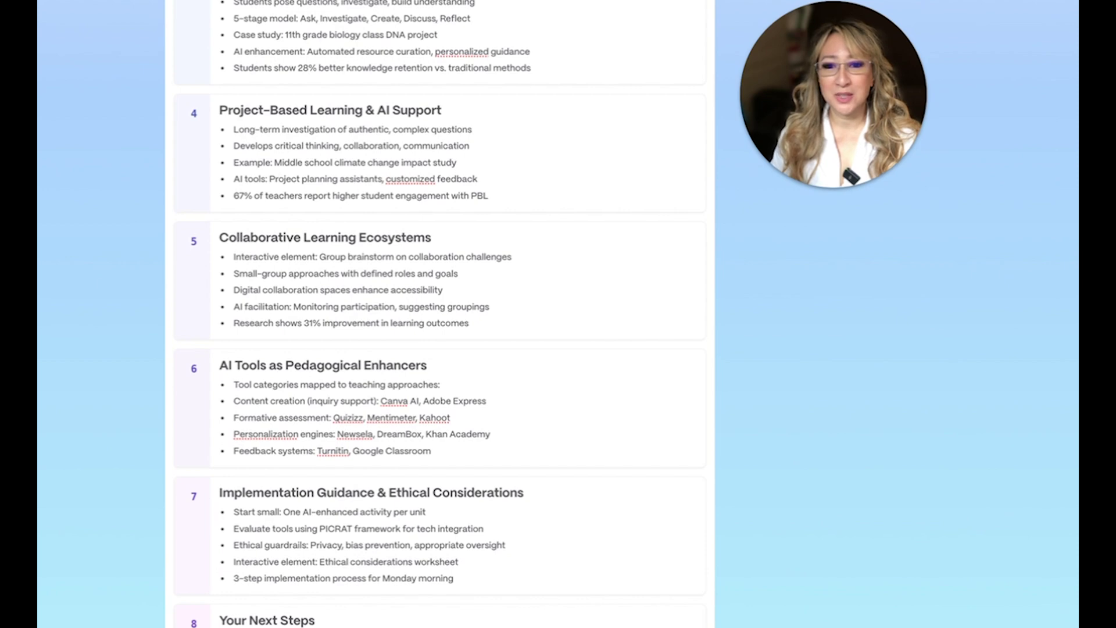
scroll(439, 314, "down", 4)
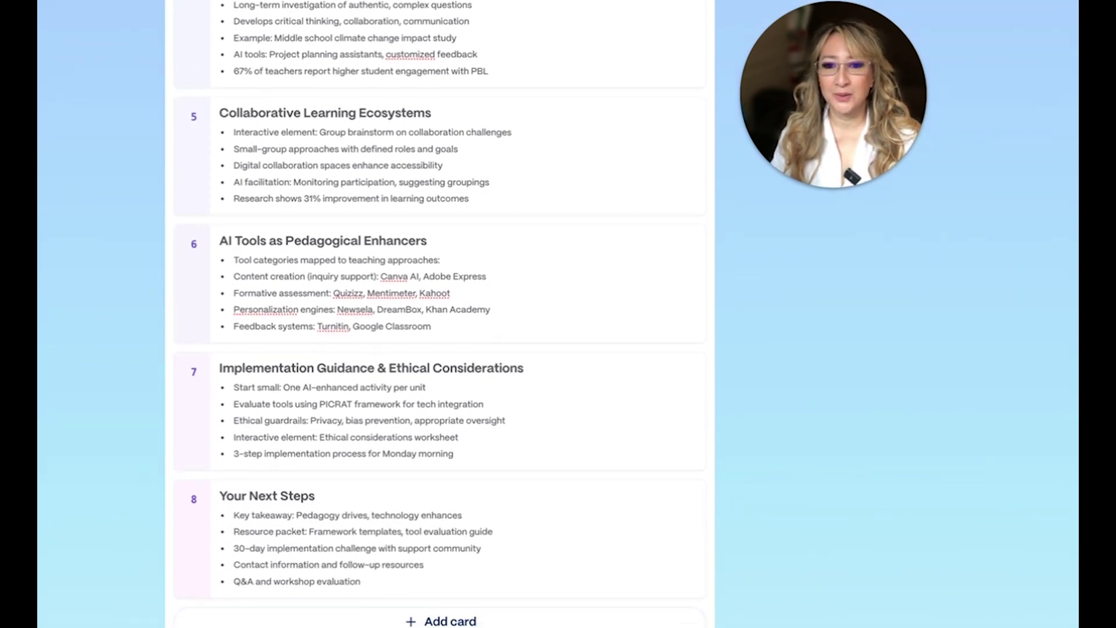
Step: Apply the Coal theme and set the amount of text per card to Detailed
scroll(439, 314, "down", 5)
scroll(181, 366, "down", 15)
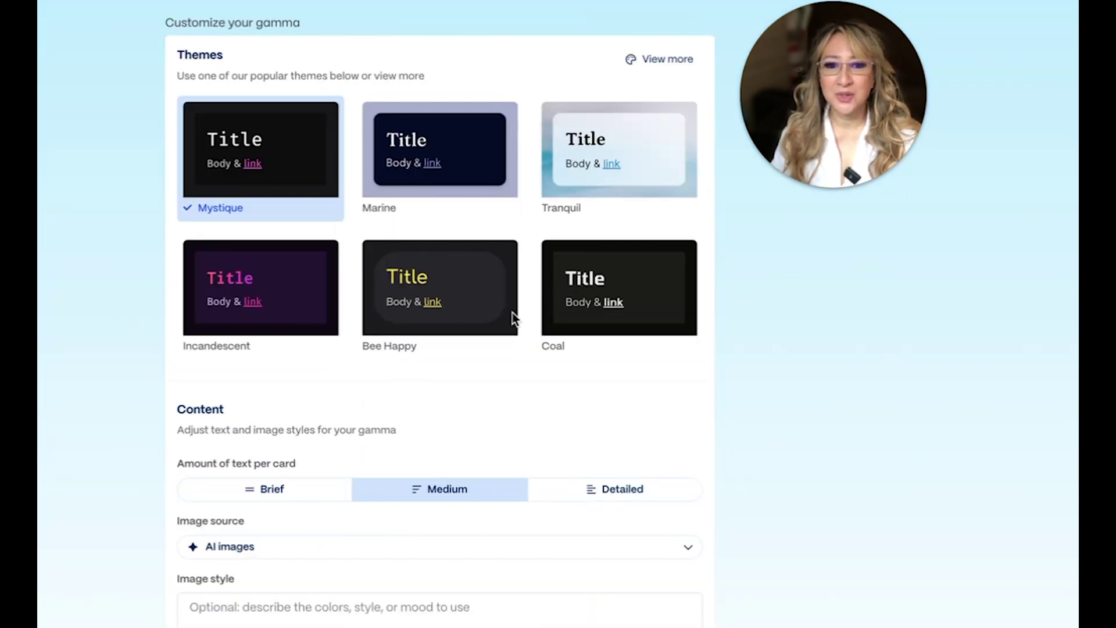
left_click(614, 302)
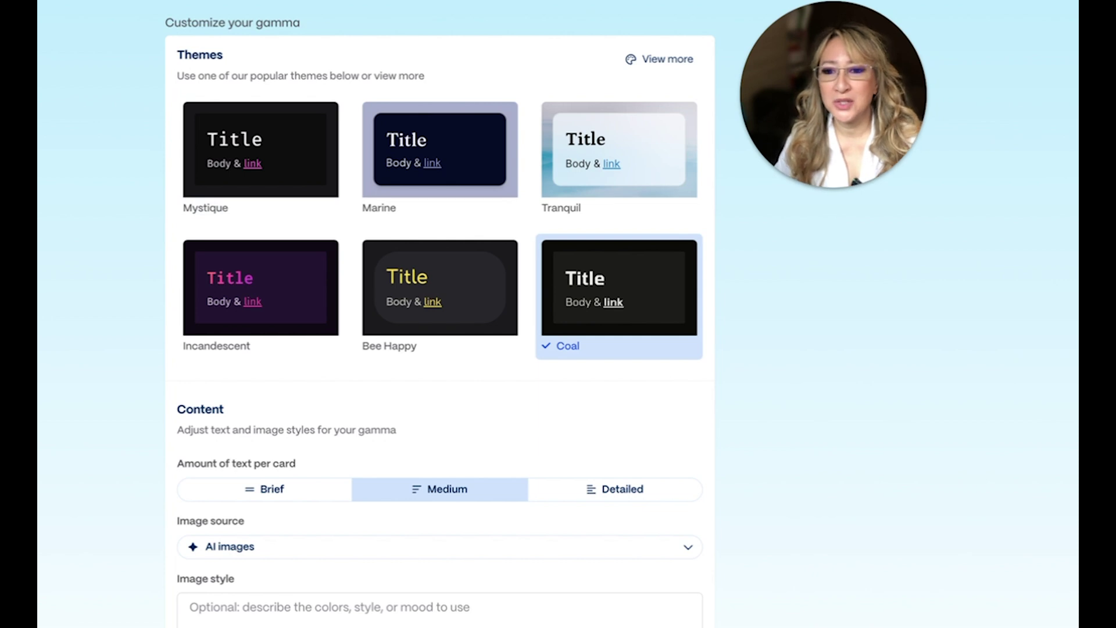
scroll(440, 314, "down", 1)
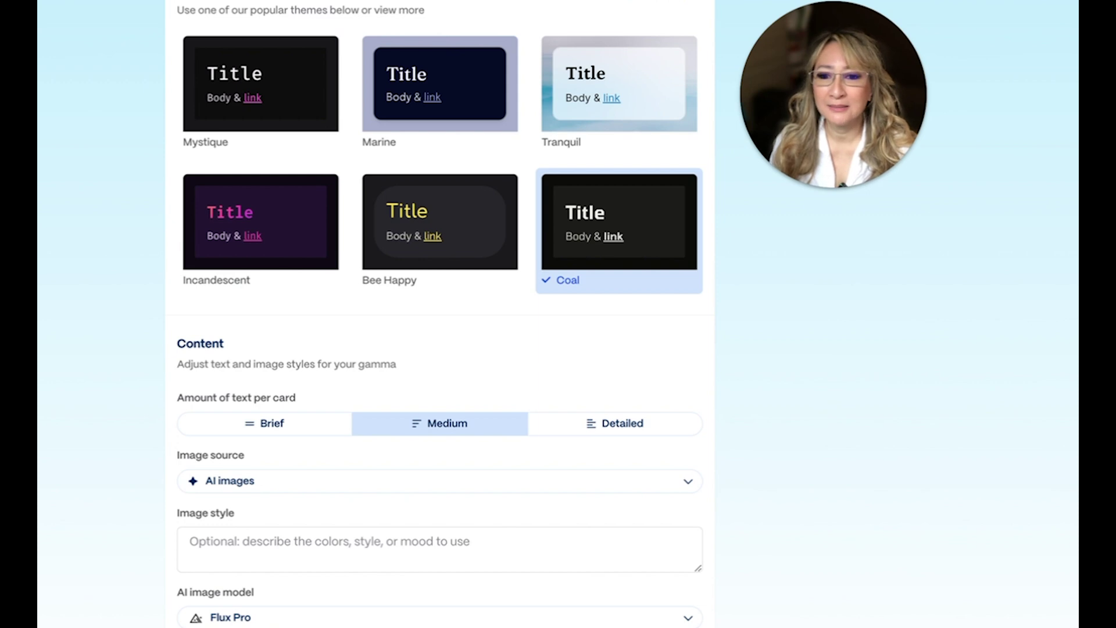
left_click(590, 426)
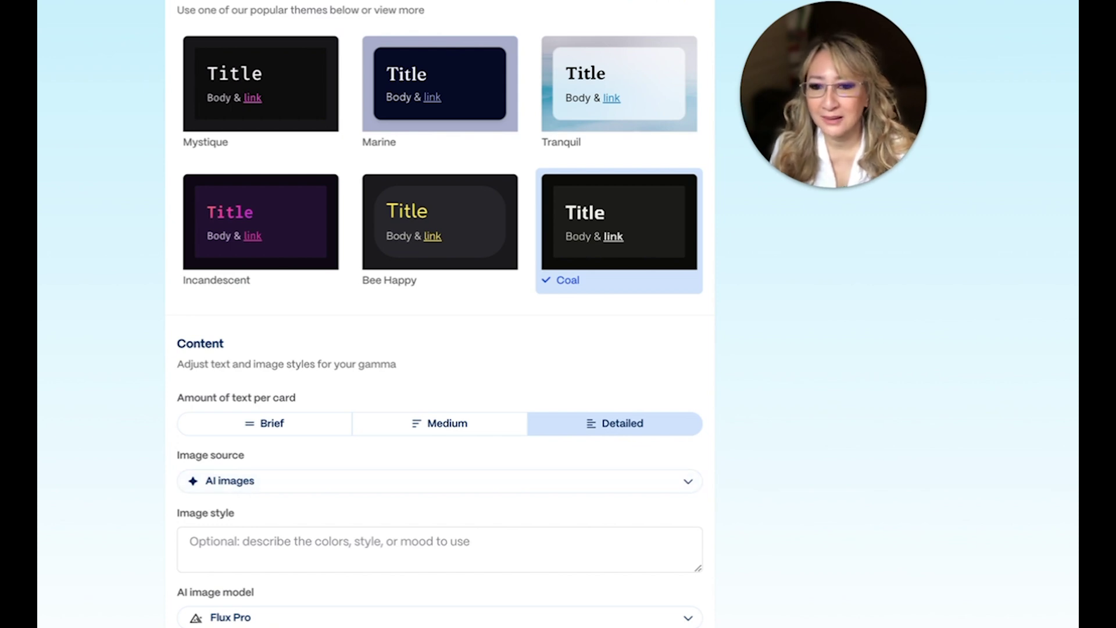
Step: Set the AI image model to the premium DALL·E 3 model
left_click(267, 625)
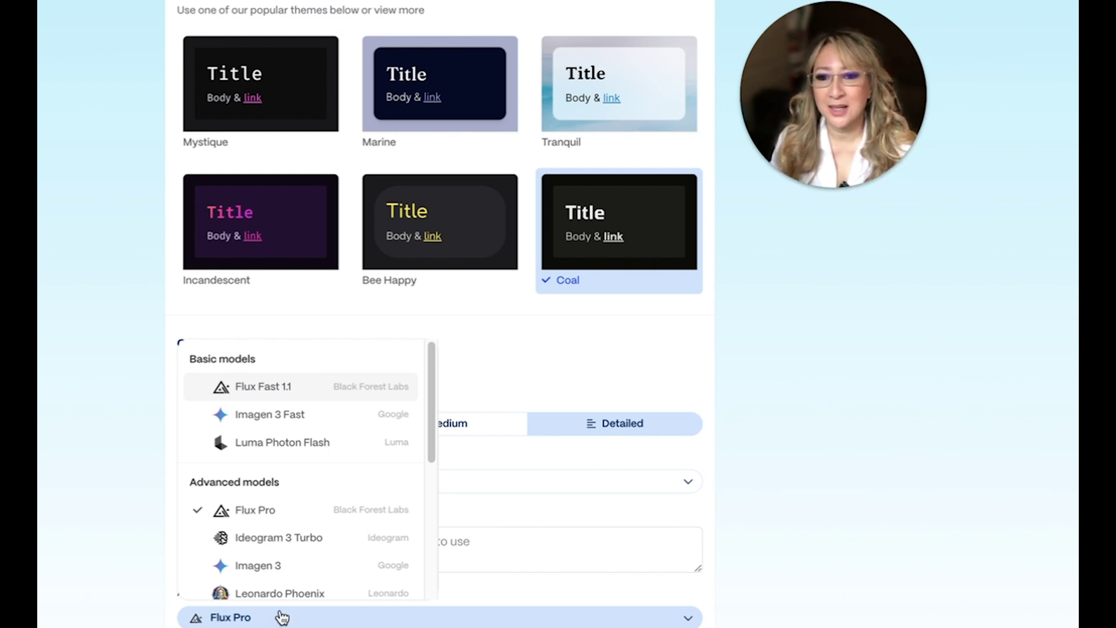
scroll(356, 546, "down", 2)
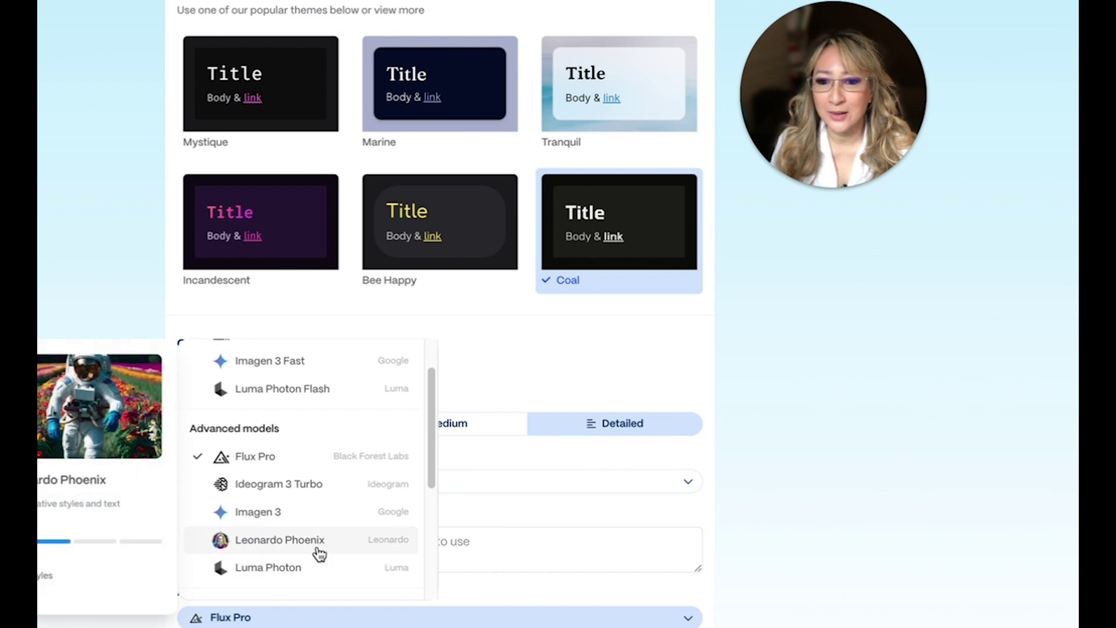
scroll(319, 552, "down", 1)
scroll(291, 540, "down", 1)
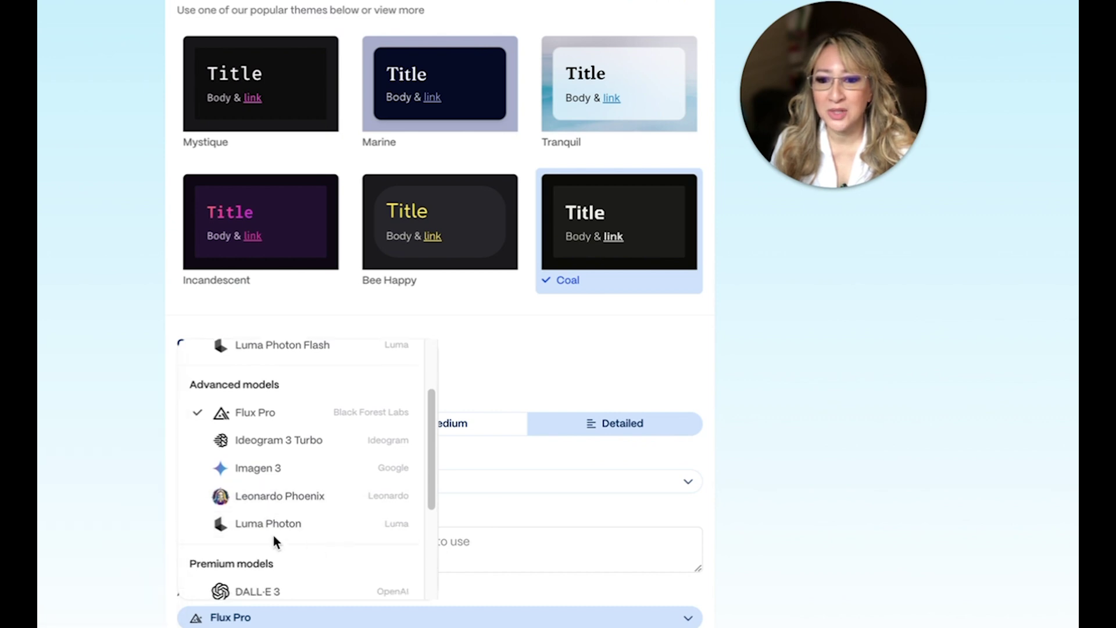
scroll(223, 576, "down", 2)
scroll(223, 578, "down", 1)
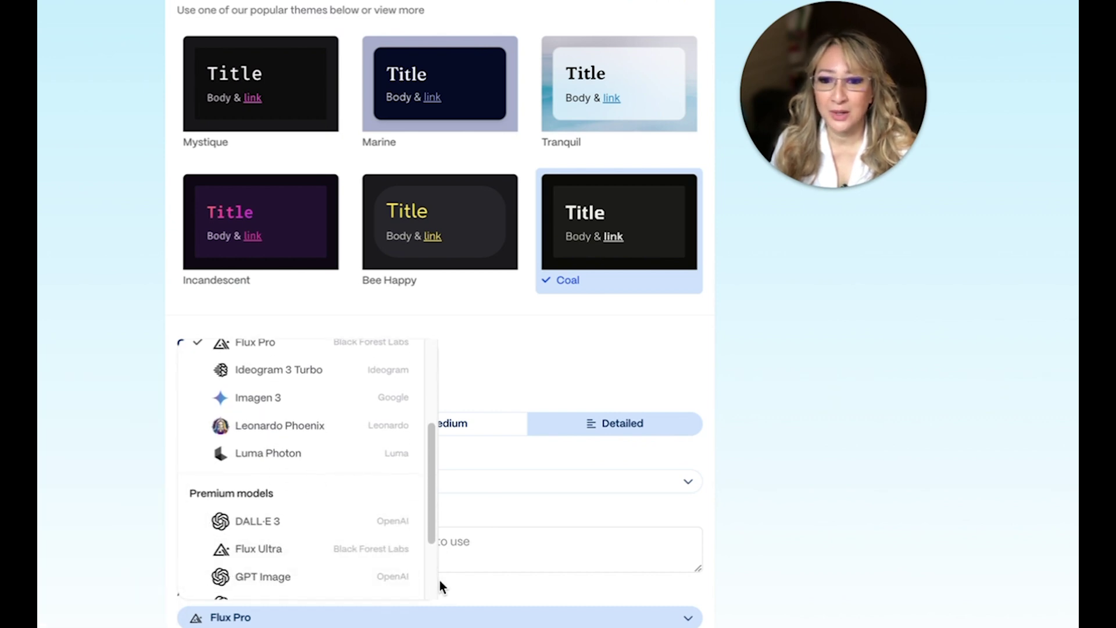
left_click(257, 528)
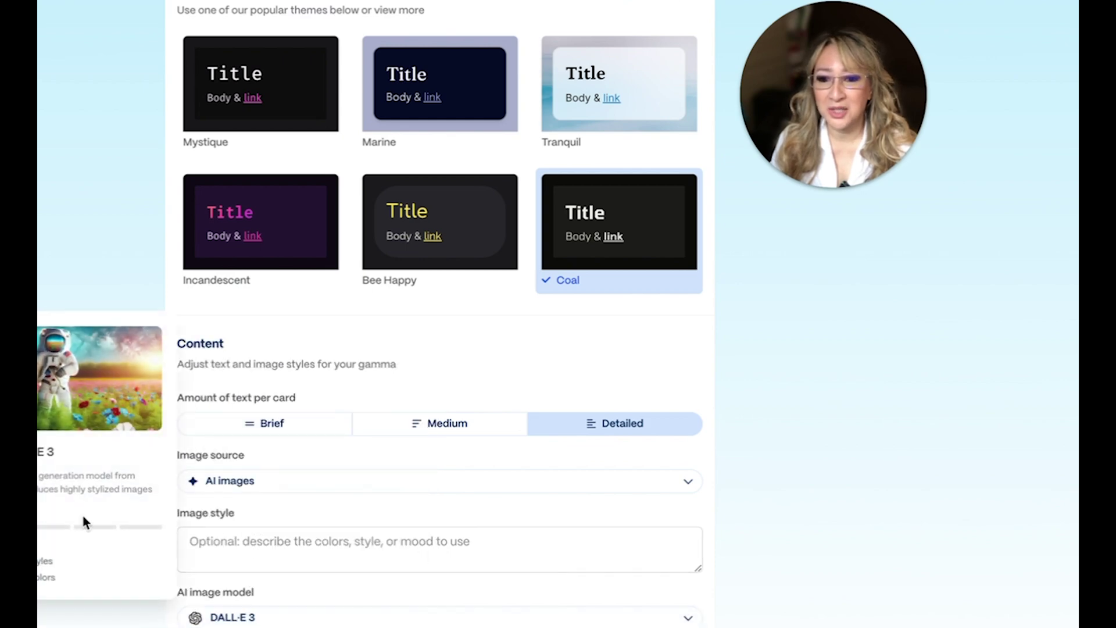
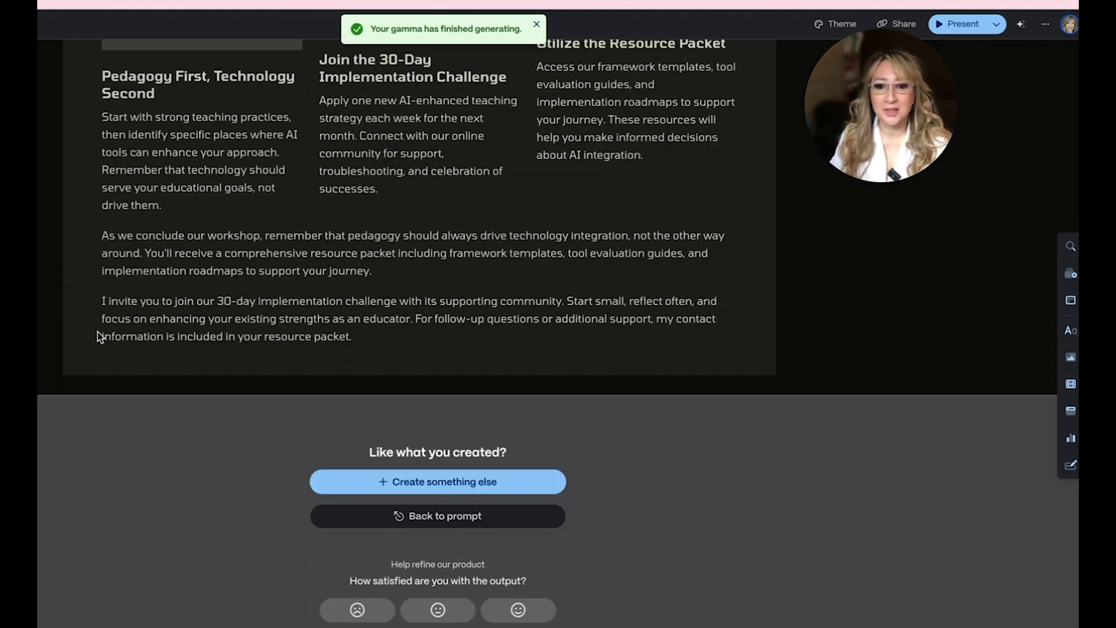
Step: Return to the opening card of the generated presentation and look over the available smart layouts
scroll(113, 340, "up", 1)
scroll(114, 347, "up", 20)
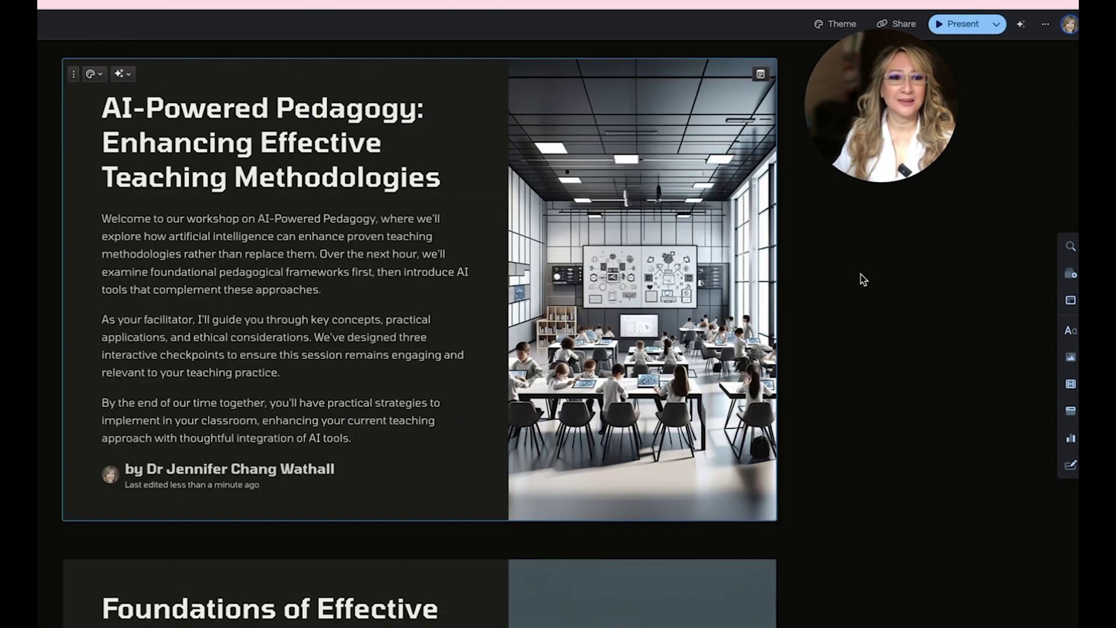
left_click(1070, 302)
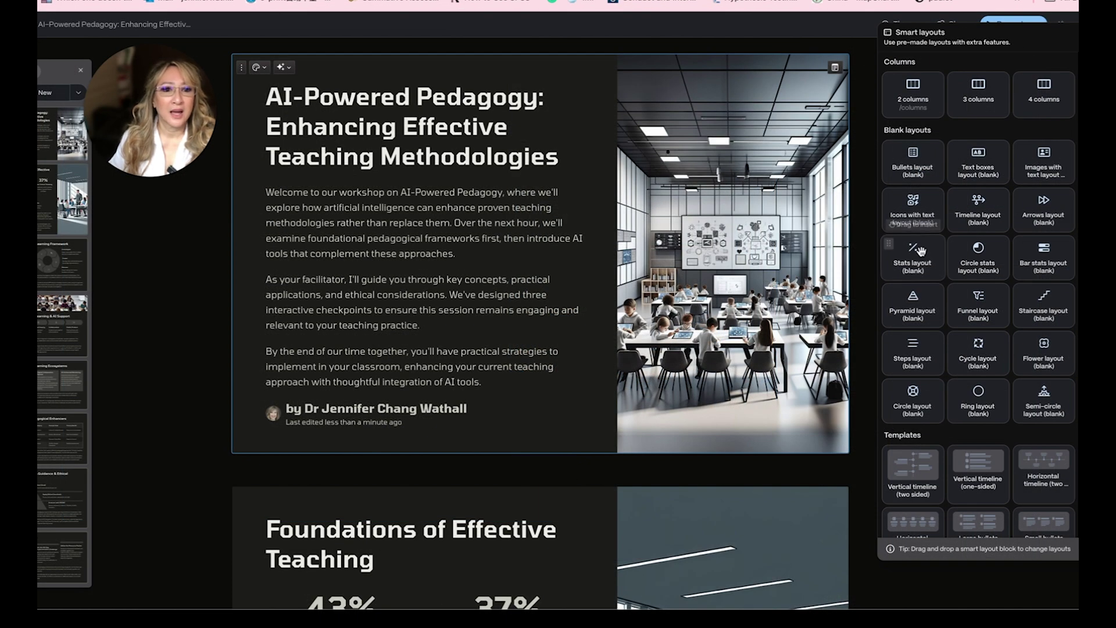
left_click(861, 36)
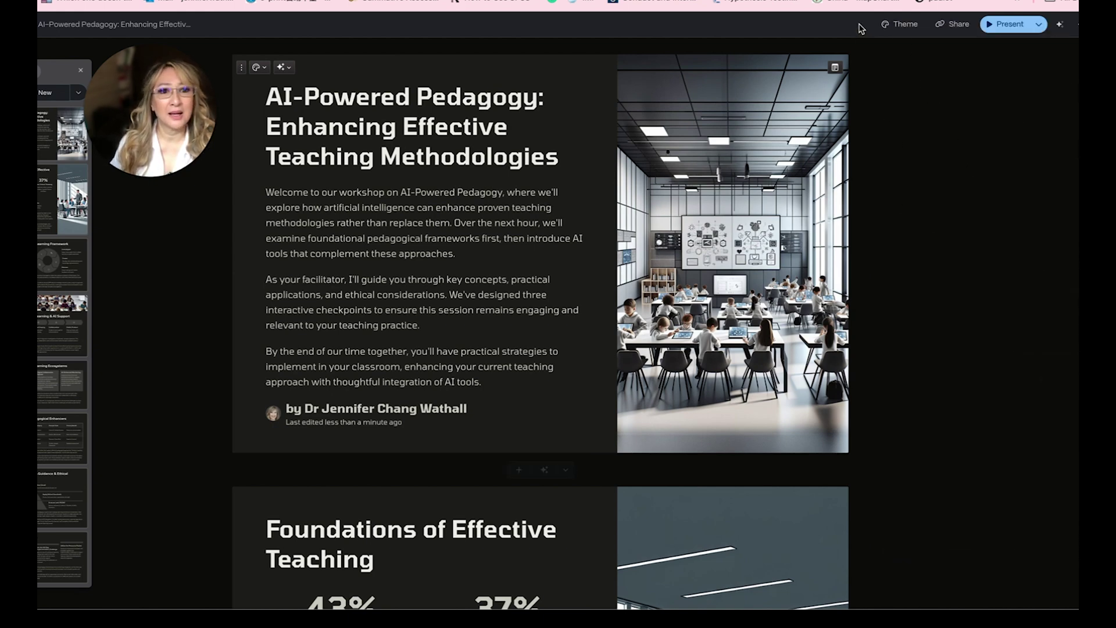
Step: Browse the standard themes, then apply the custom theme "Imported from CBCI" to the presentation and close the theme settings
left_click(901, 26)
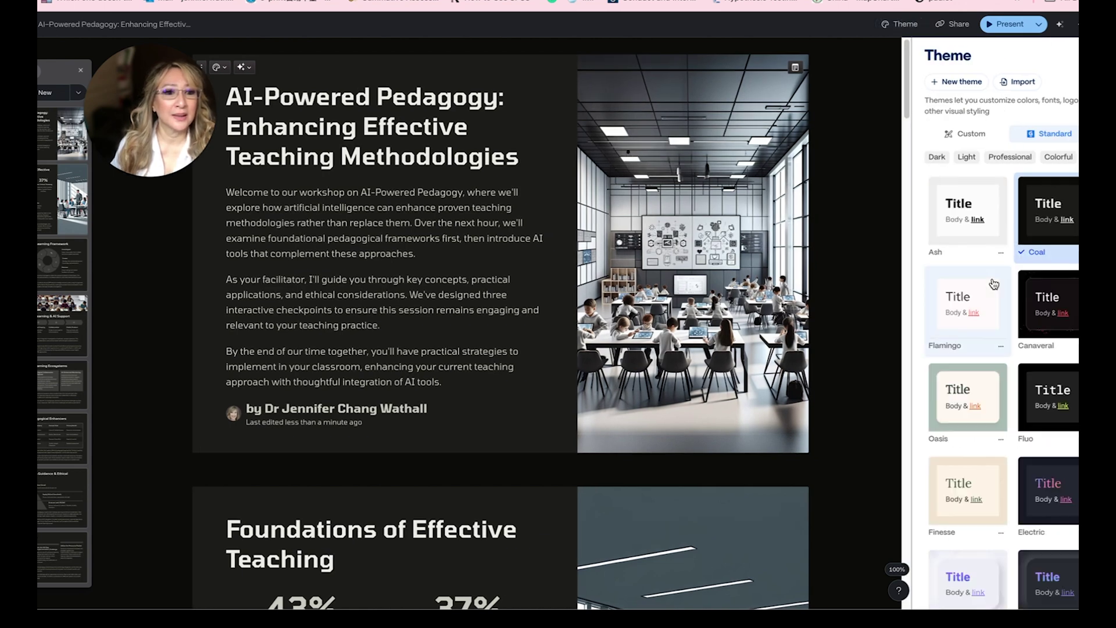
scroll(993, 284, "down", 10)
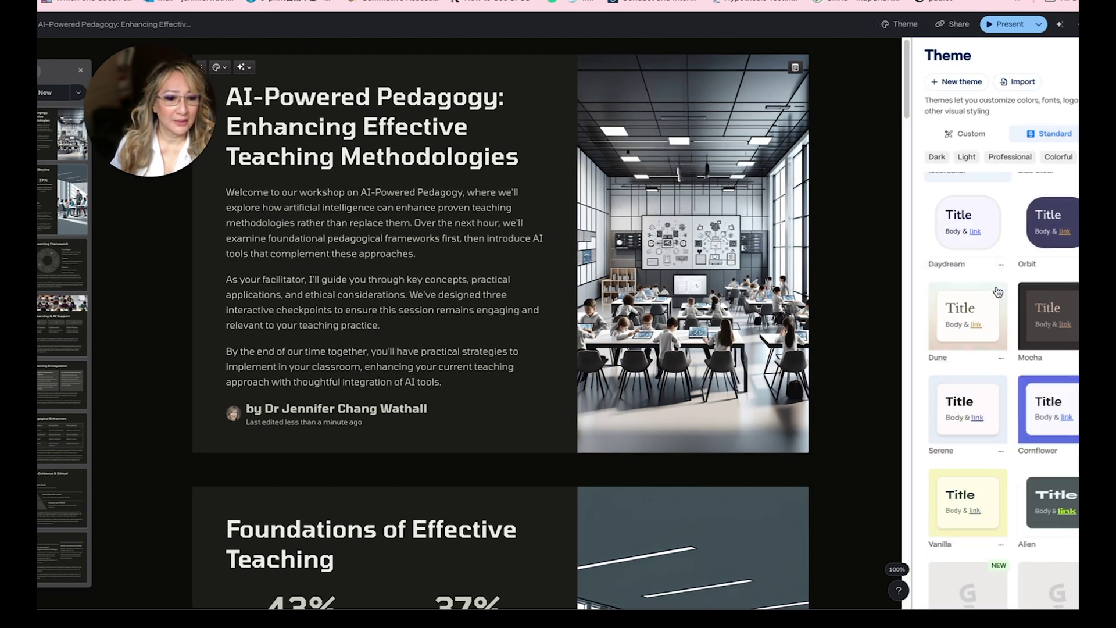
scroll(999, 292, "down", 10)
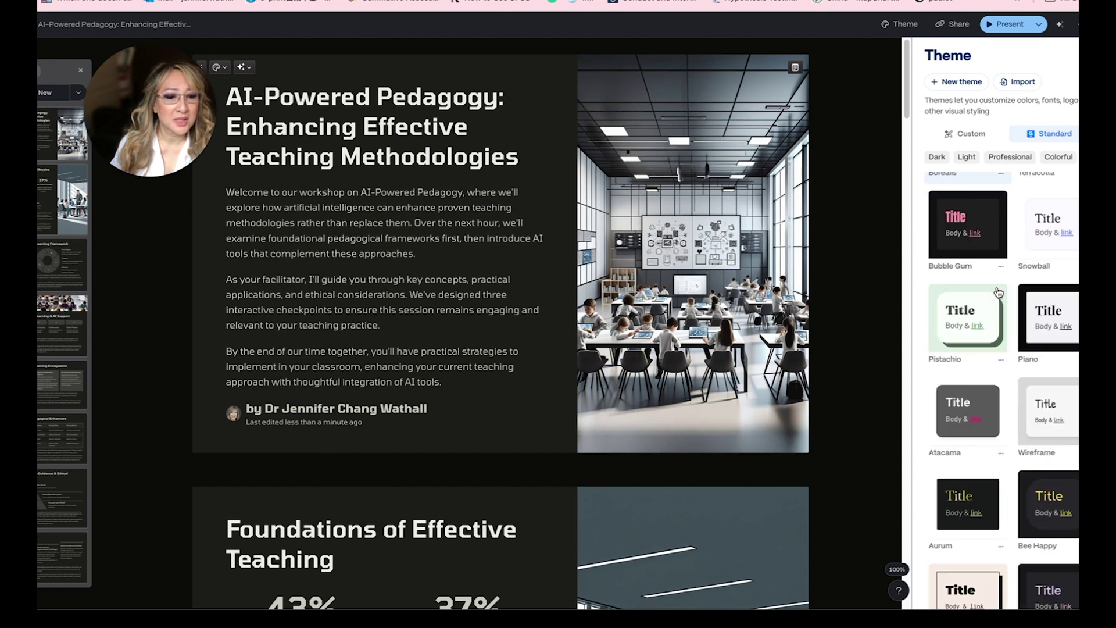
scroll(998, 292, "down", 5)
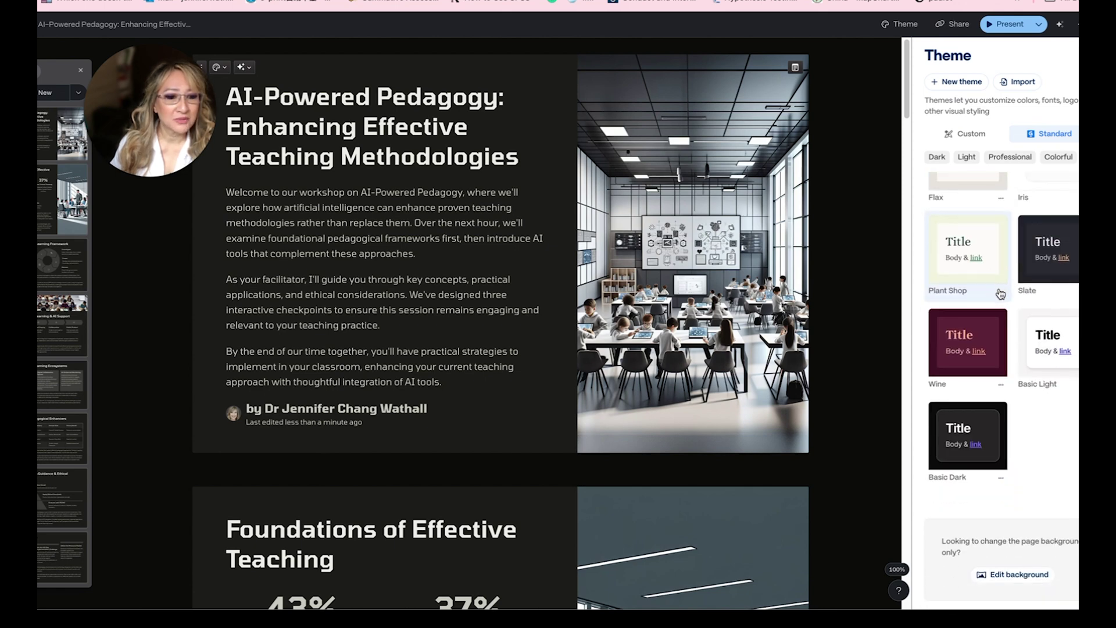
scroll(998, 289, "up", 15)
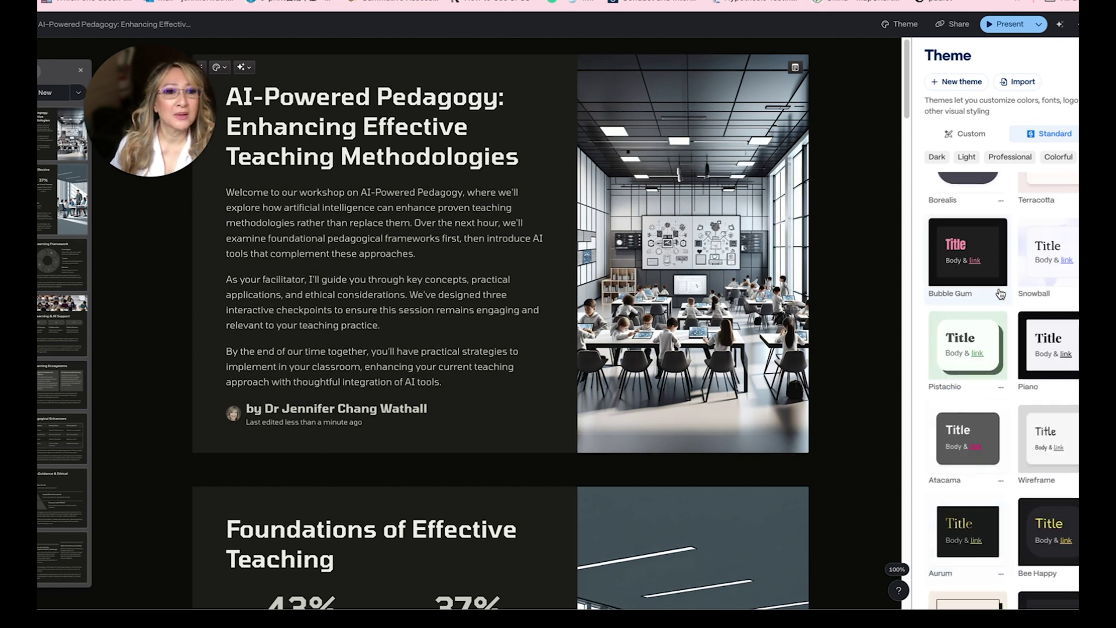
left_click(972, 137)
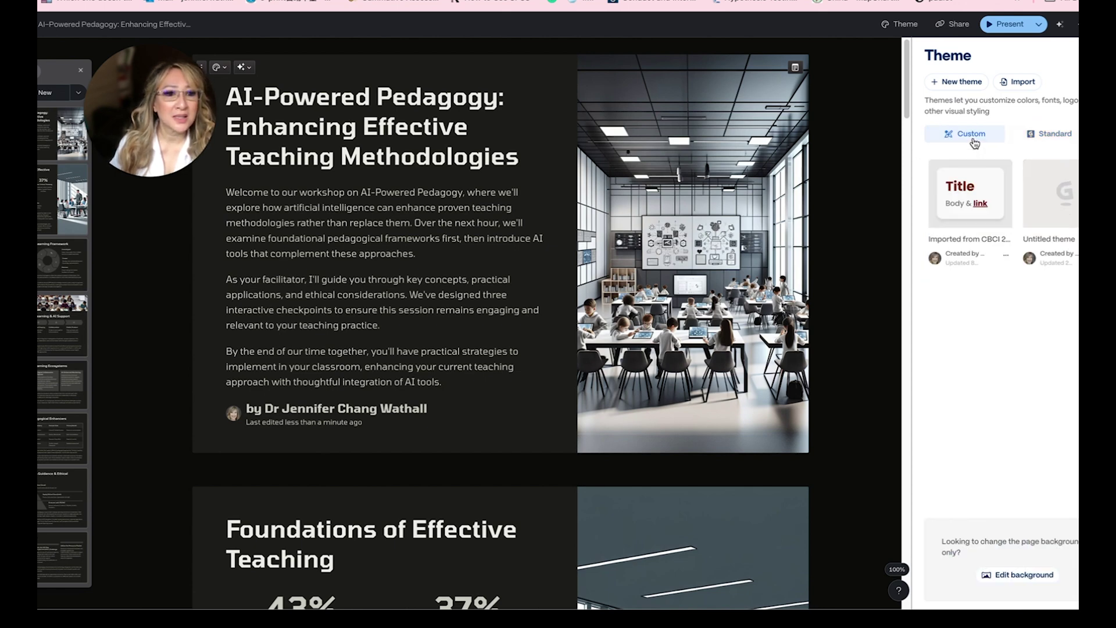
left_click(963, 212)
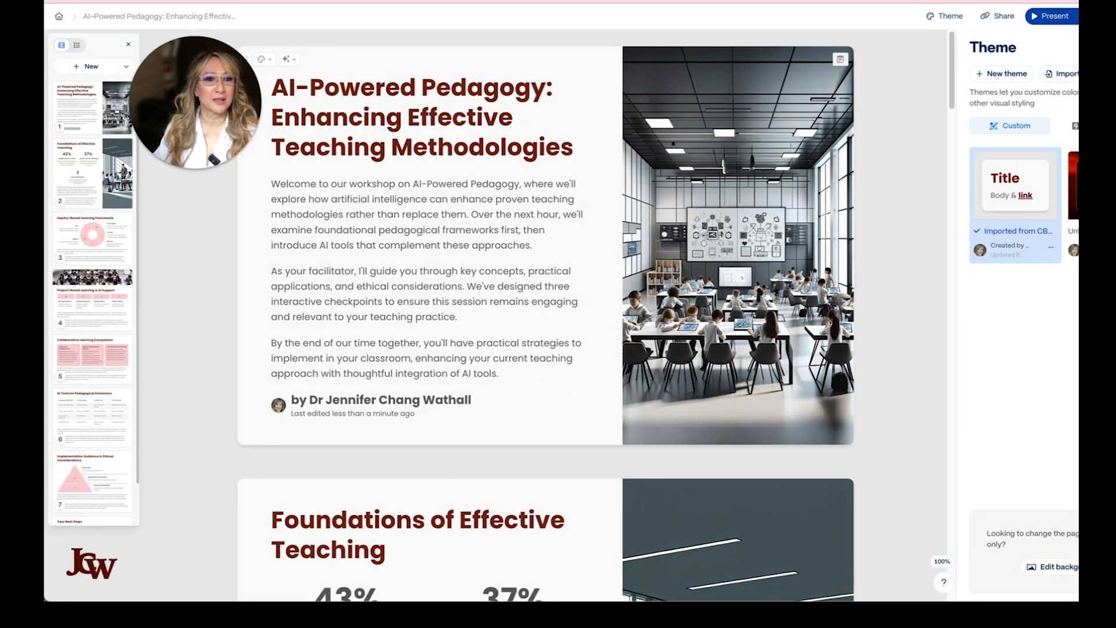
key("Escape")
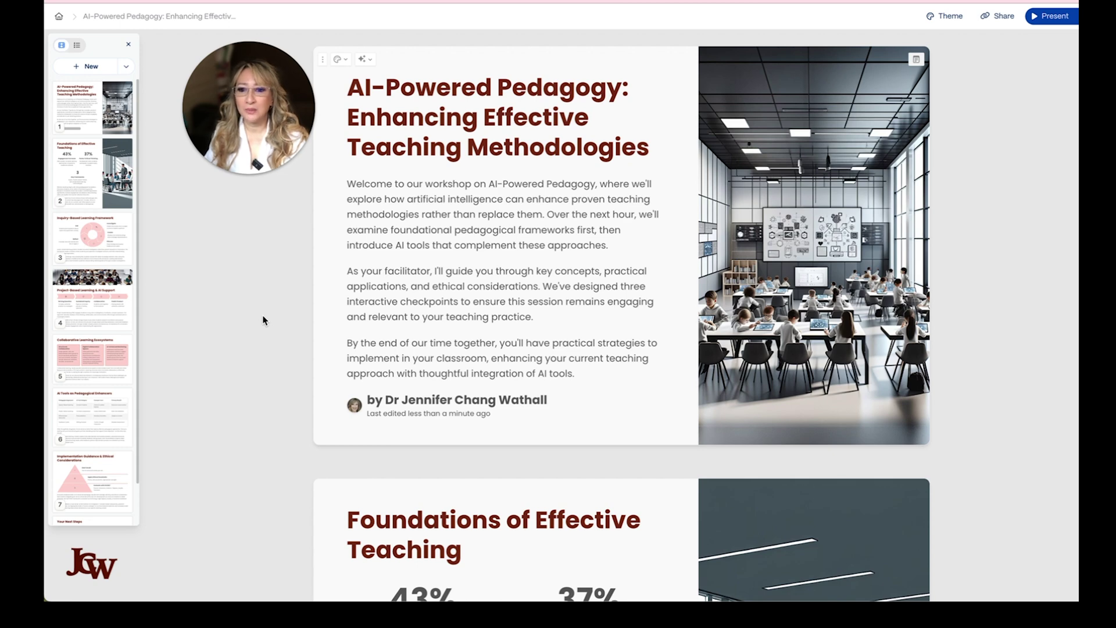
Step: Review the rethemed presentation from the opening card to the "Foundations of Effective Teaching" card
scroll(262, 320, "down", 5)
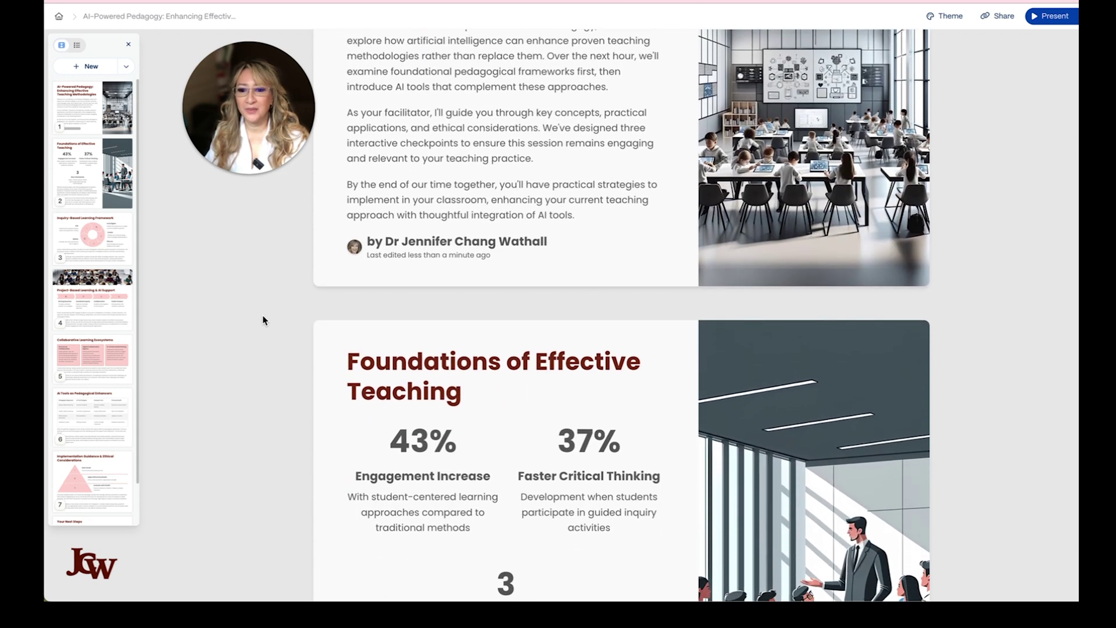
scroll(263, 320, "down", 3)
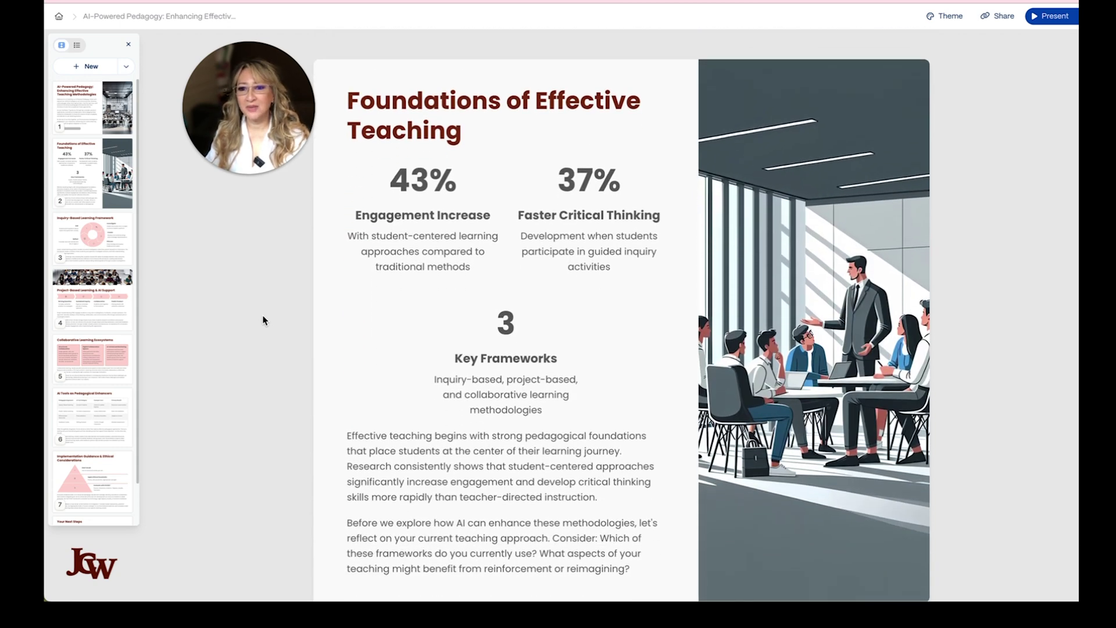
scroll(262, 320, "down", 1)
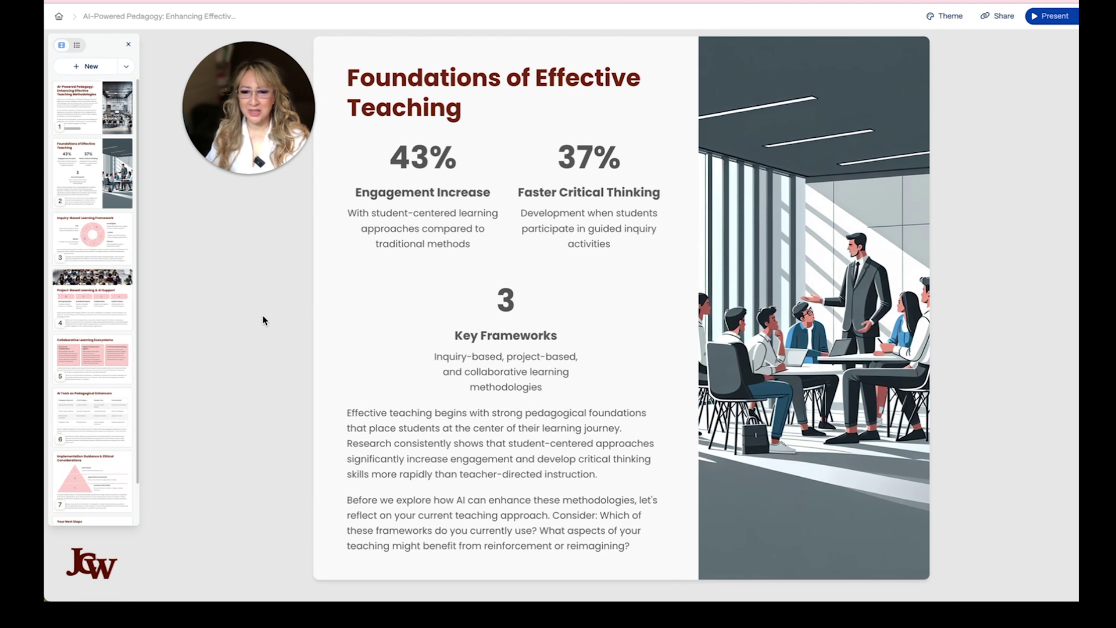